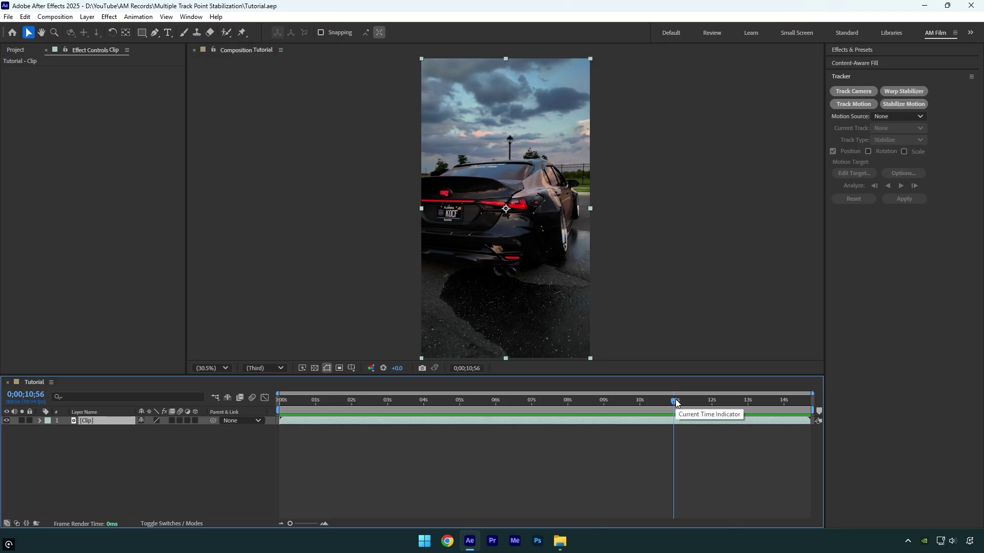
# Enable time remapping on the Clip layer and keyframe Time Remap at the start and 0;00;01;36.
pyautogui.moveTo(676, 399); pyautogui.dragTo(261, 429)
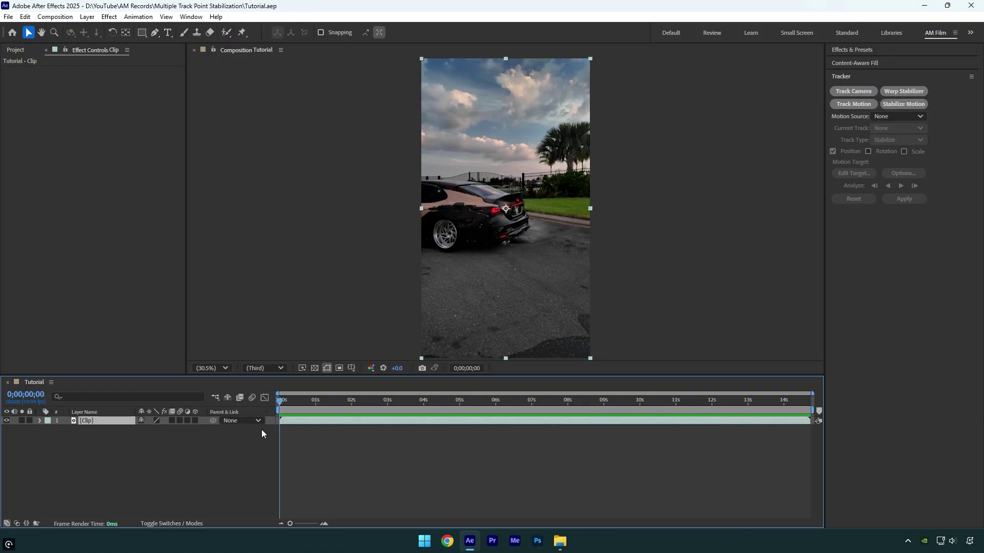
pyautogui.rightClick(97, 421)
pyautogui.moveTo(125, 171)
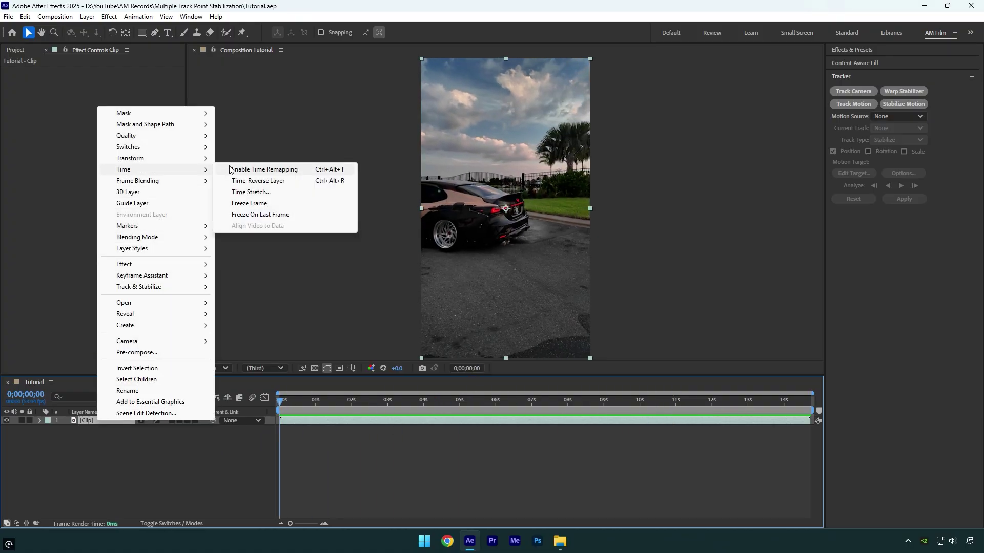
pyautogui.click(246, 169)
pyautogui.moveTo(148, 430); pyautogui.dragTo(336, 401)
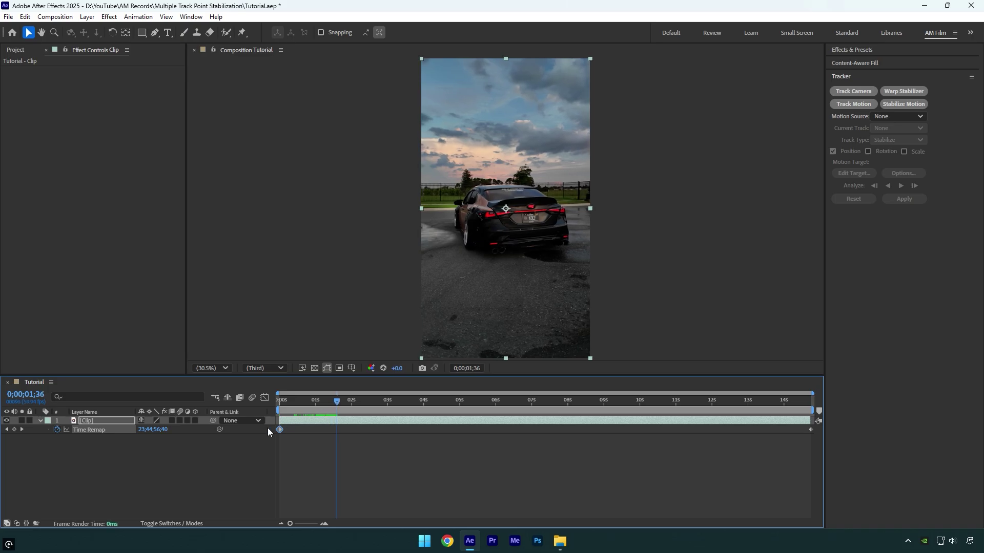
pyautogui.moveTo(156, 429); pyautogui.dragTo(247, 422)
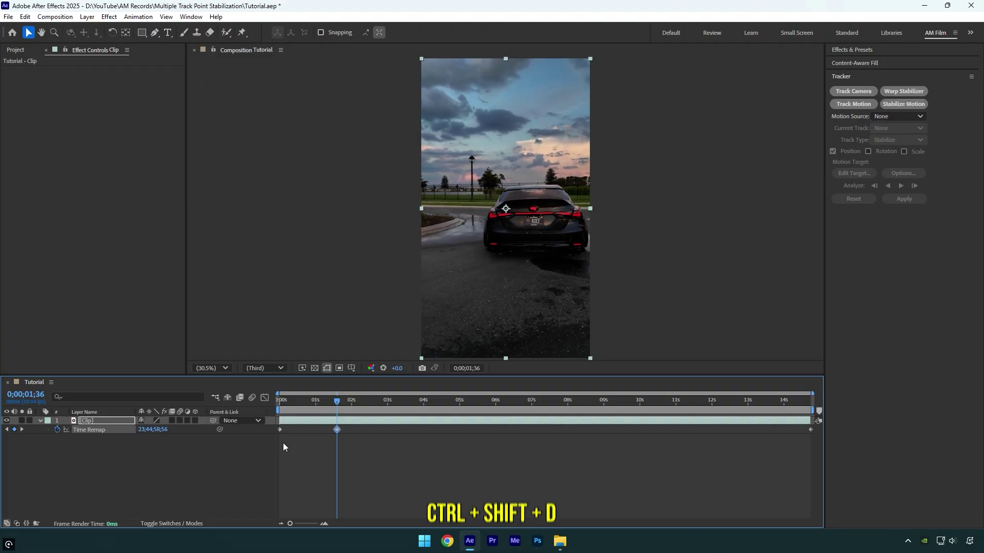
# Split the clip at 0;00;01;36, then keyframe layer 1 and trim its end at 0;00;03;03.
pyautogui.hotkey('ctrl', 'shift', 'd')
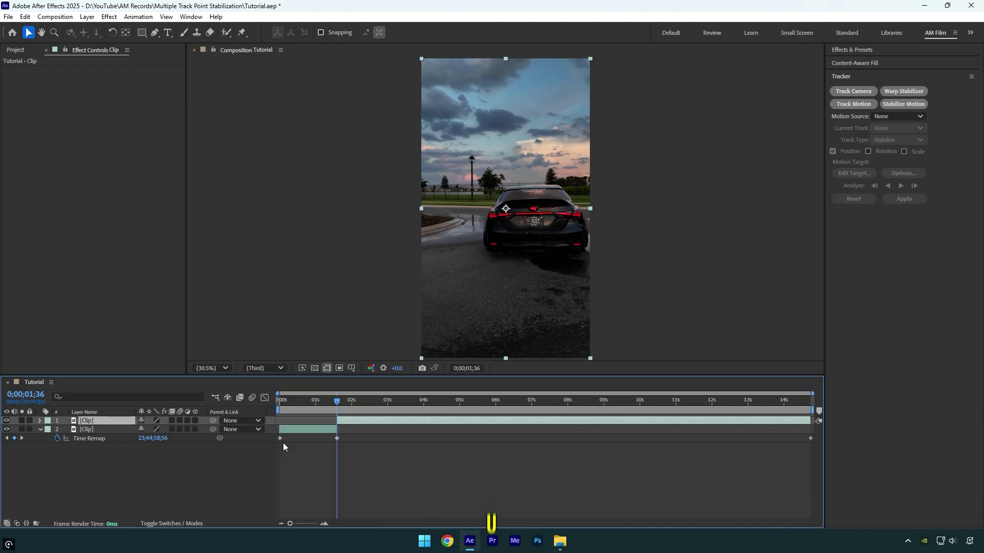
pyautogui.press('u')
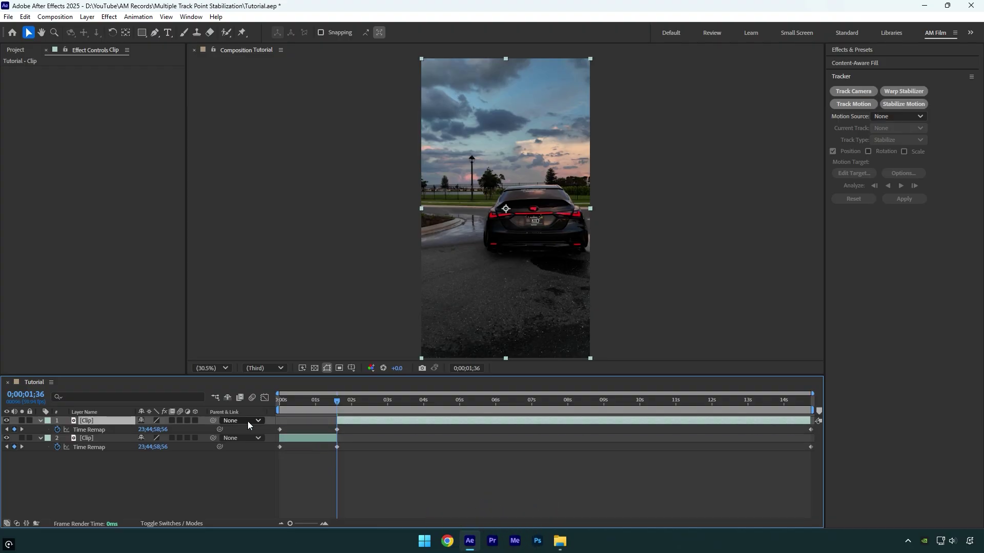
pyautogui.moveTo(156, 430); pyautogui.dragTo(166, 431)
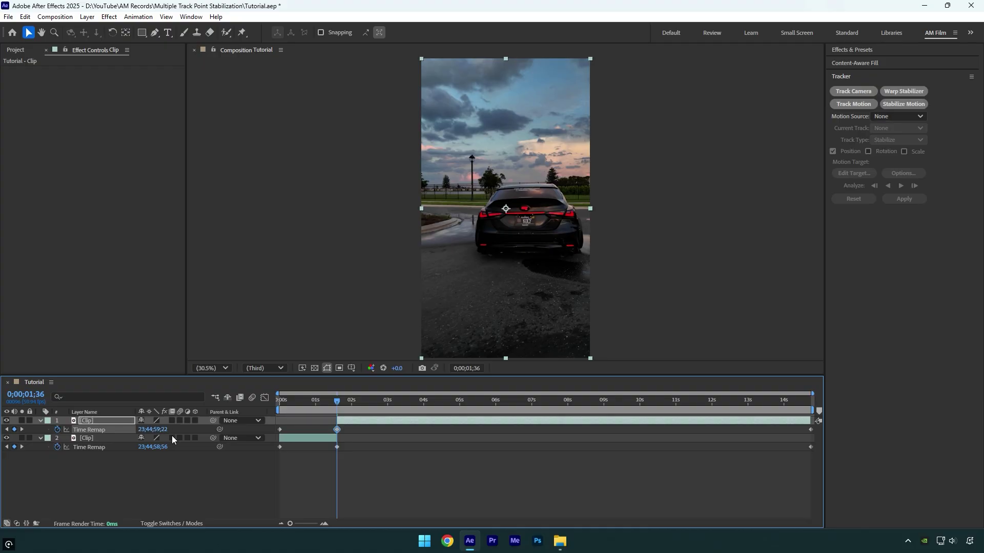
pyautogui.moveTo(356, 402); pyautogui.dragTo(388, 402)
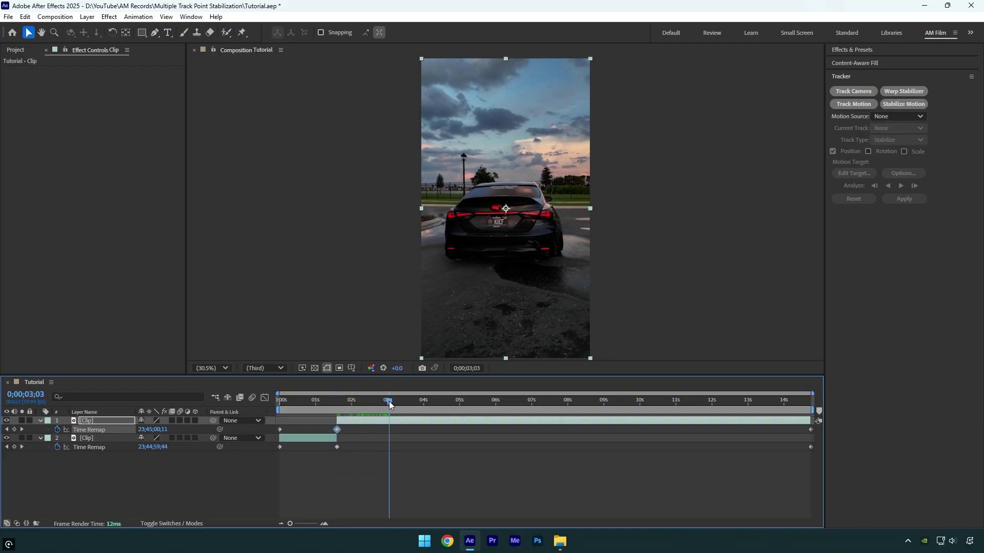
pyautogui.moveTo(157, 433); pyautogui.dragTo(234, 422)
pyautogui.hotkey('alt', ']')
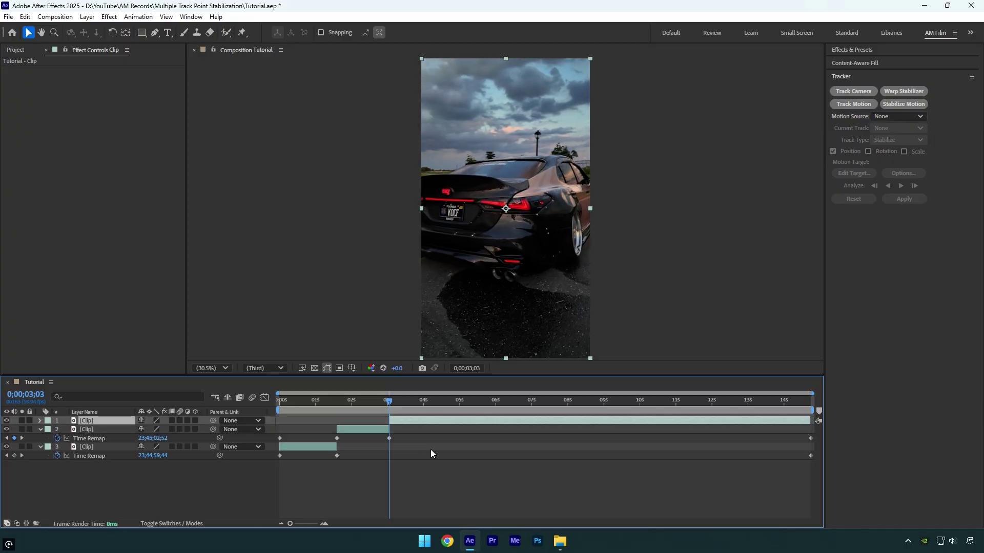
# Delete both layers' end Time Remap keyframes and apply Easy Ease to the remaining four.
pyautogui.click(430, 453)
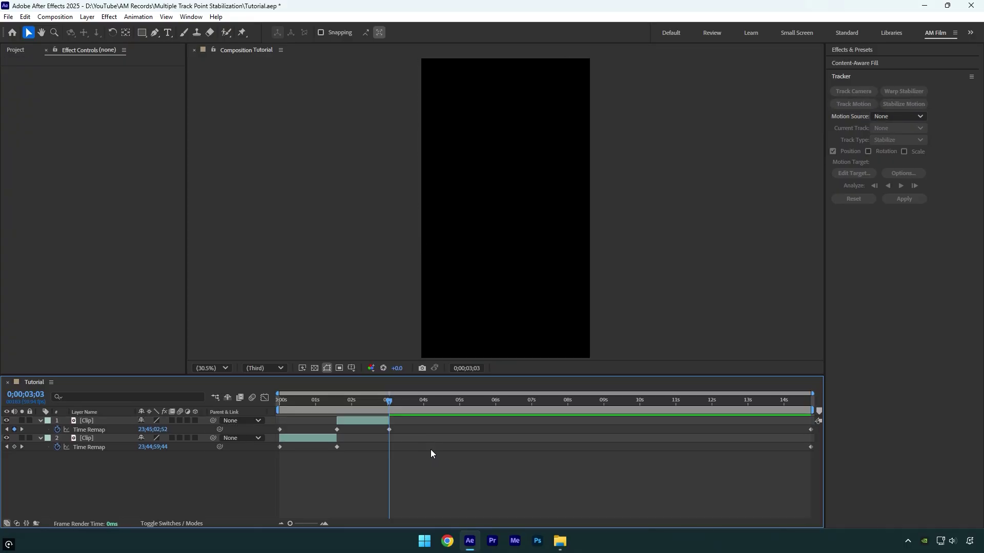
pyautogui.moveTo(811, 448); pyautogui.dragTo(804, 450)
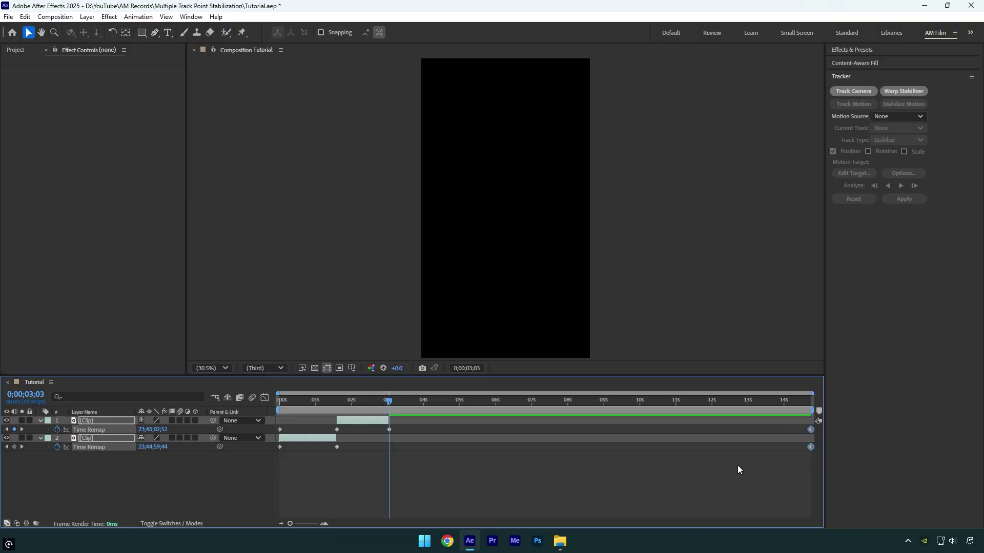
pyautogui.press('Delete')
pyautogui.click(282, 433)
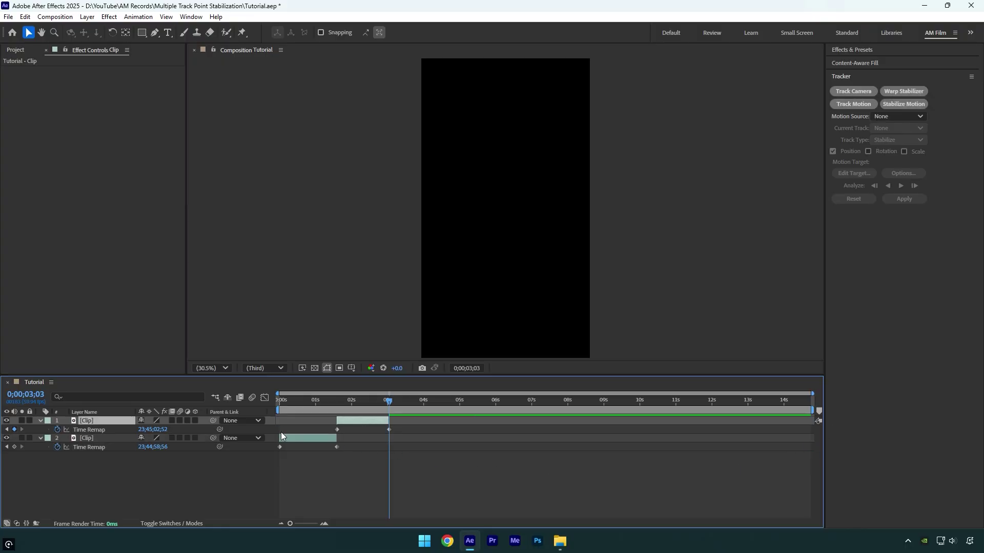
pyautogui.moveTo(461, 483); pyautogui.dragTo(269, 410)
pyautogui.press('F9')
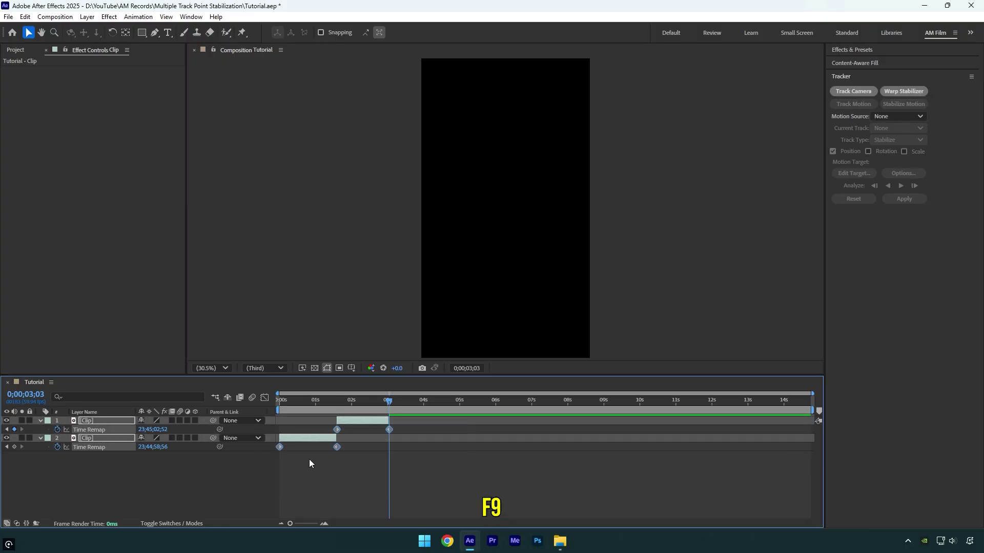
pyautogui.click(309, 459)
pyautogui.moveTo(342, 457); pyautogui.dragTo(272, 445)
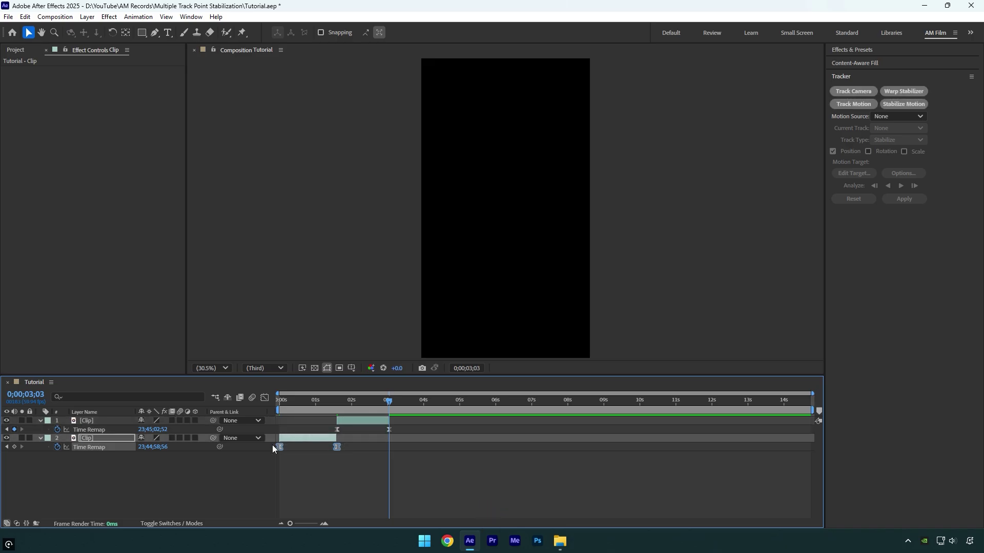
pyautogui.click(264, 398)
# Drag layer 2's Time Remap Bezier handles into a speed ramp, zoomed to seven seconds.
pyautogui.rightClick(346, 450)
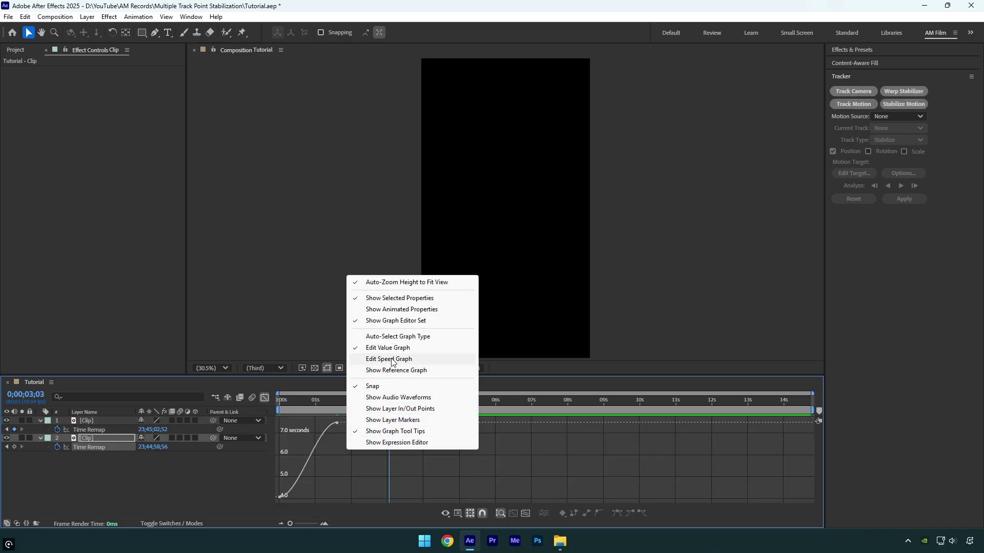
pyautogui.click(404, 348)
pyautogui.click(324, 523)
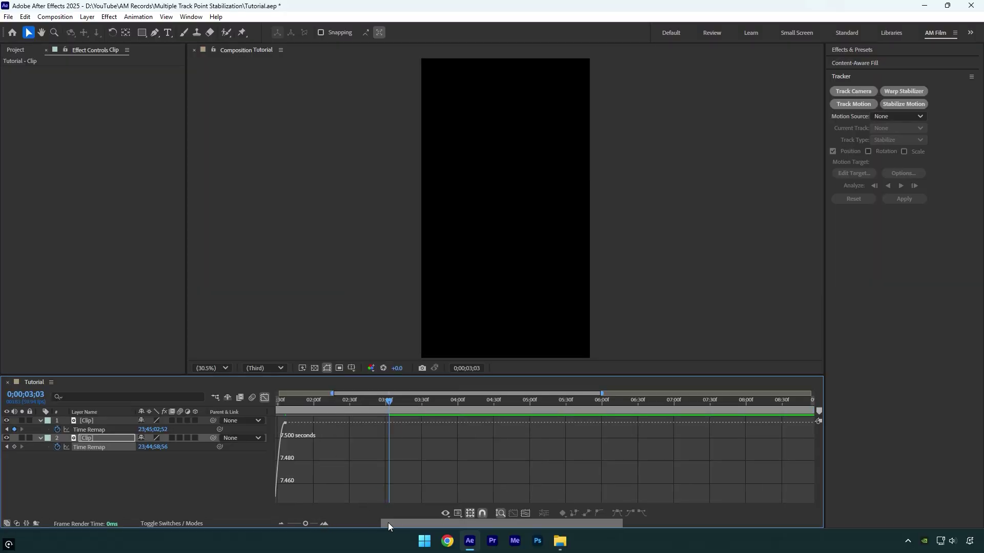
pyautogui.click(395, 424)
pyautogui.moveTo(356, 424); pyautogui.dragTo(380, 481)
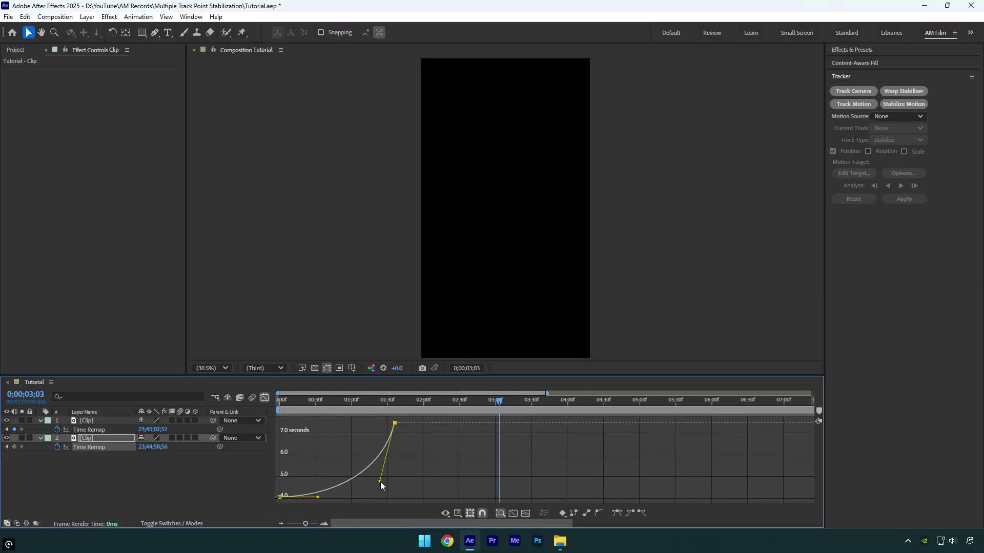
pyautogui.moveTo(318, 496); pyautogui.dragTo(290, 433)
pyautogui.moveTo(379, 481); pyautogui.dragTo(386, 486)
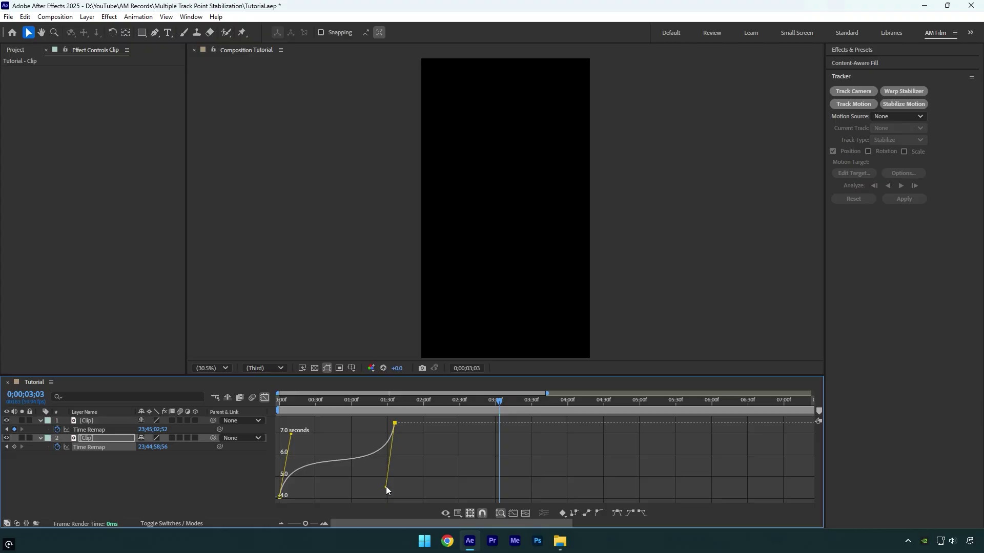
# Reshape layer 1's Time Remap curve handles into a speed ramp.
pyautogui.click(267, 400)
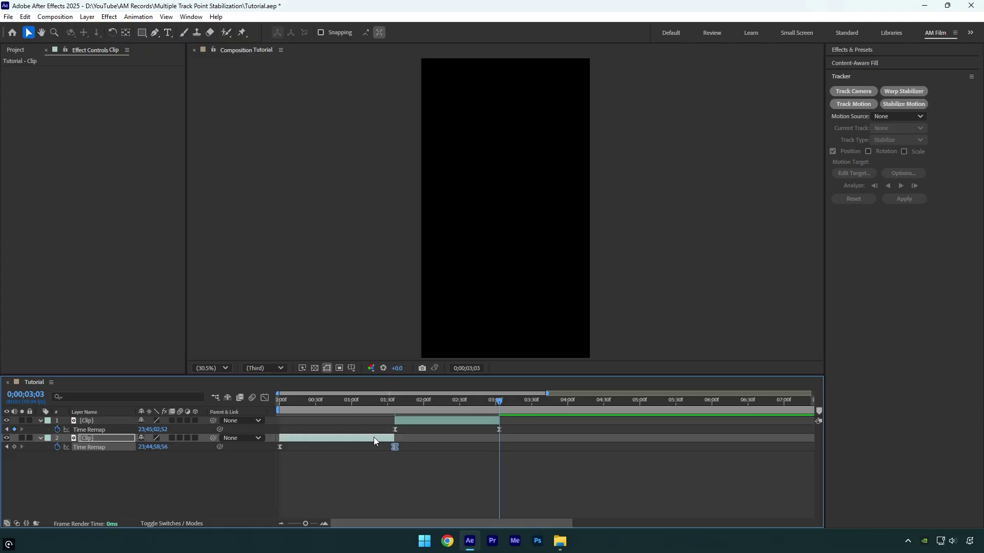
pyautogui.click(380, 428)
pyautogui.click(265, 398)
pyautogui.moveTo(392, 492); pyautogui.dragTo(400, 439)
pyautogui.moveTo(476, 474); pyautogui.dragTo(489, 482)
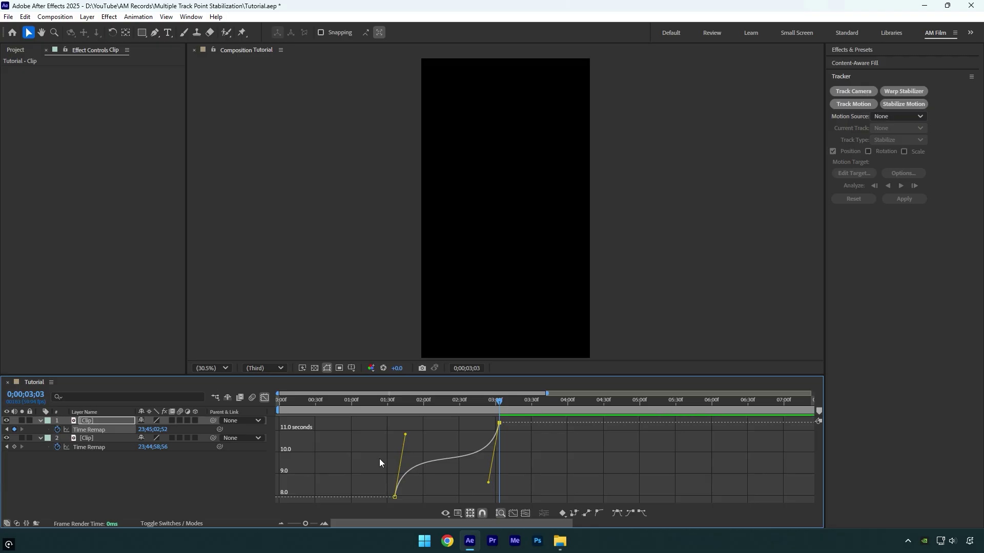
# Turn on frame blending for the layers and the composition.
pyautogui.click(264, 399)
pyautogui.click(172, 420)
pyautogui.click(172, 438)
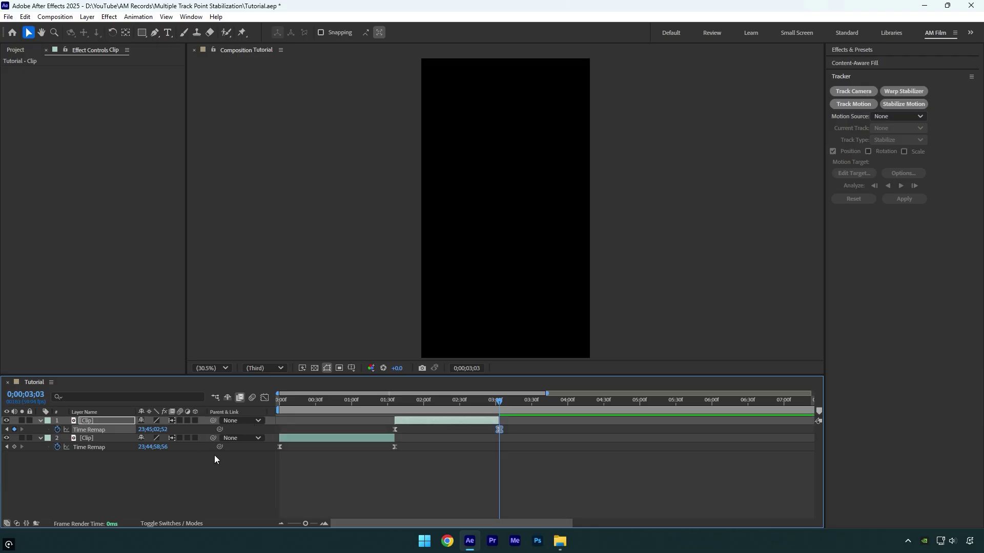
# Preview the speed ramps from the start of the composition.
pyautogui.press('Home')
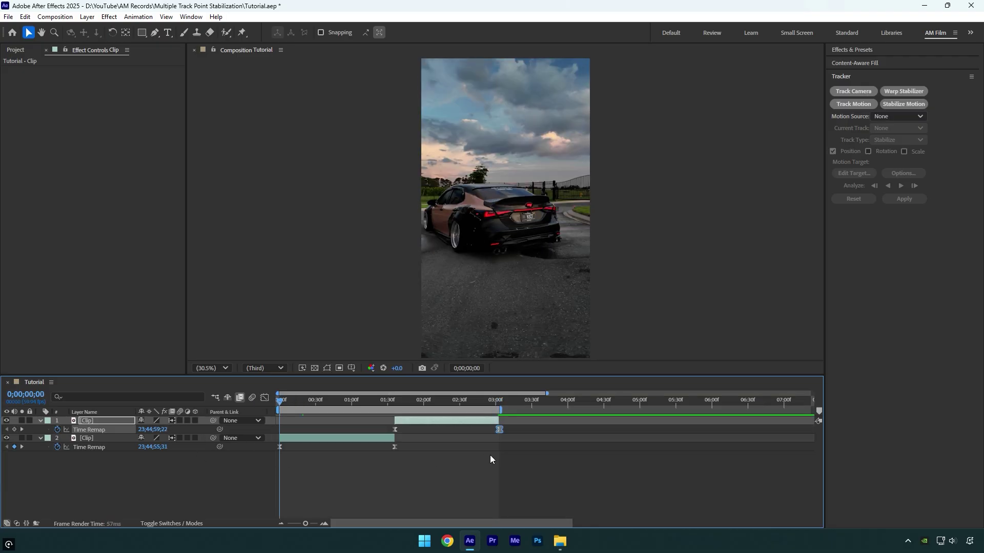
pyautogui.press('space')
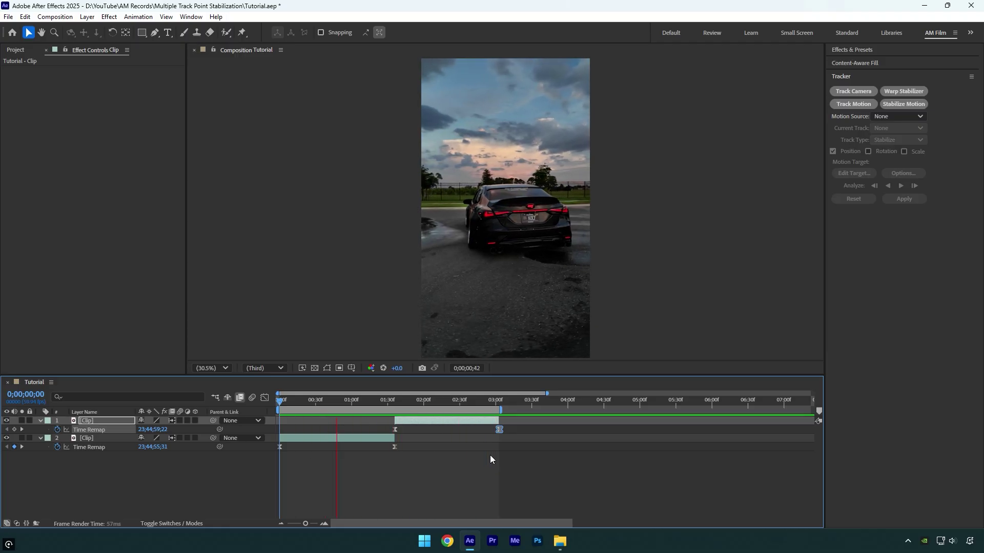
pyautogui.press('space')
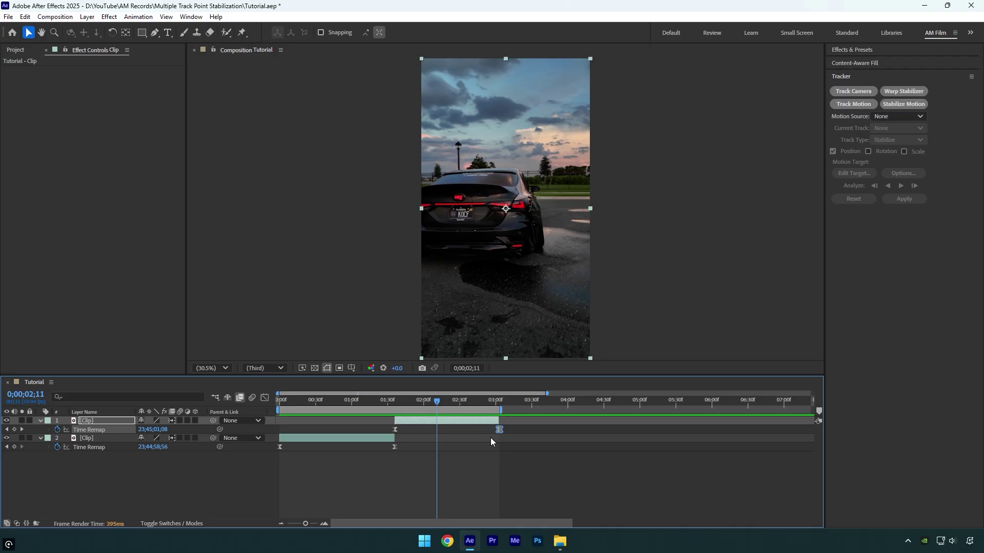
# At 0;00;02;19, pre-compose the second clip part into Clip Comp 1 with all attributes.
pyautogui.moveTo(437, 408)
pyautogui.mouseDown()
pyautogui.moveTo(397, 402)
pyautogui.moveTo(446, 402)
pyautogui.mouseUp()
pyautogui.rightClick(440, 420)
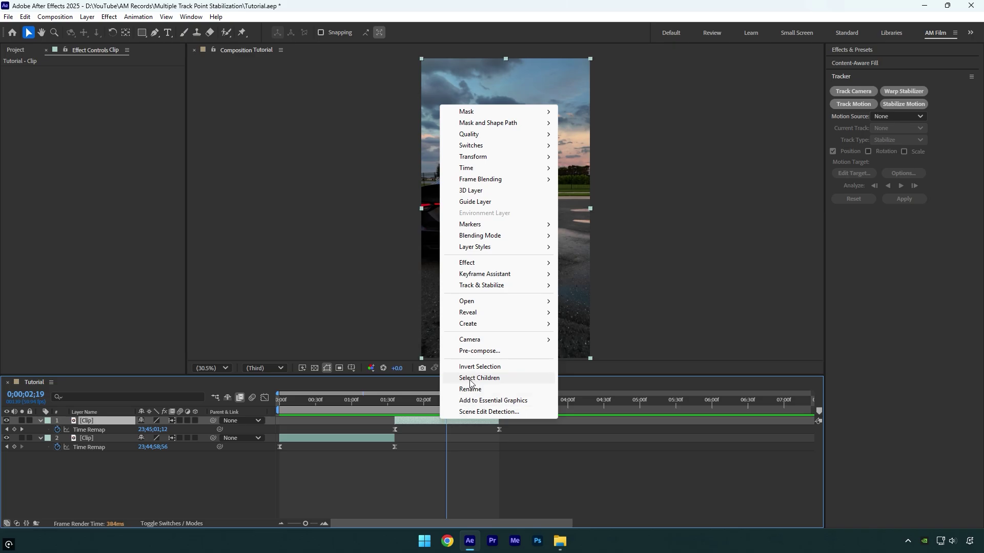
pyautogui.click(470, 351)
pyautogui.click(430, 276)
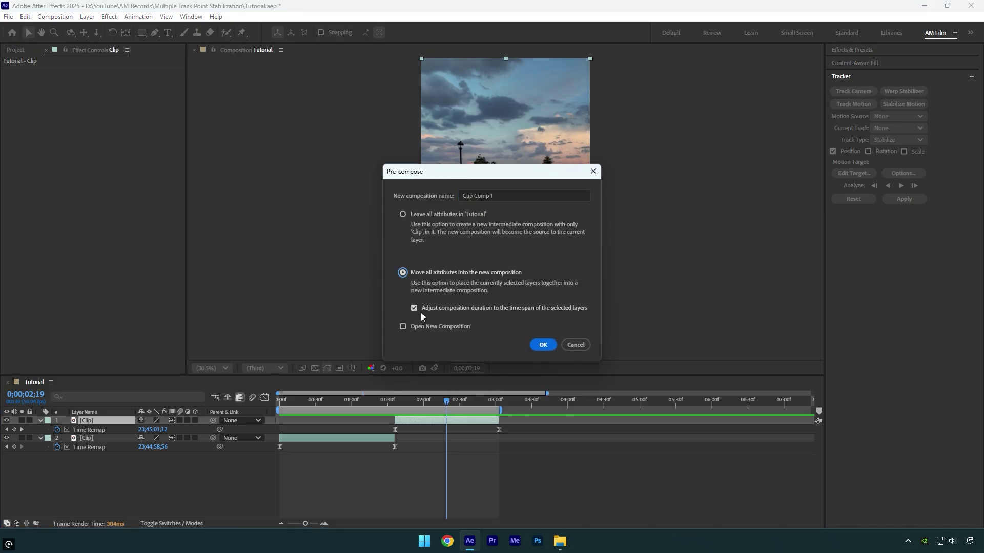
pyautogui.click(544, 346)
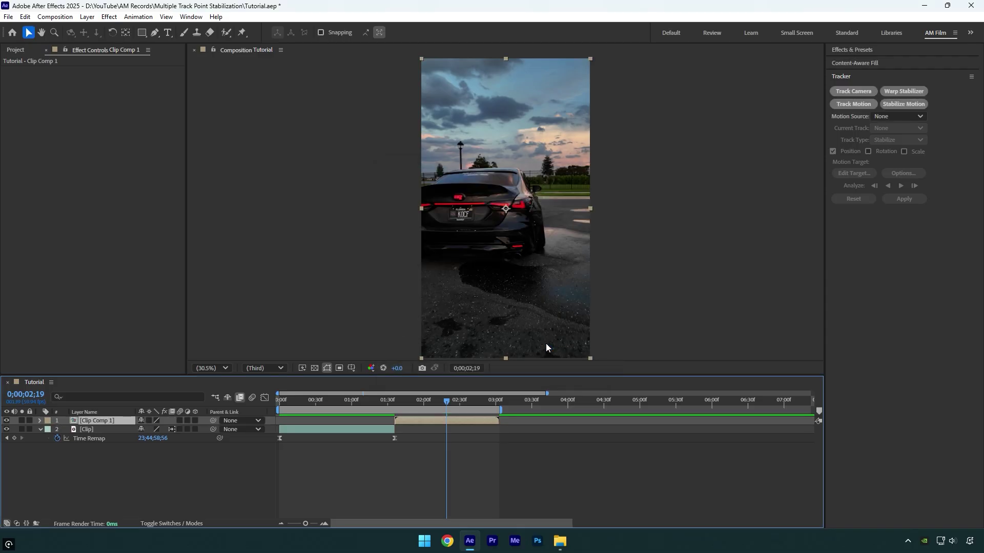
# Inside Clip Comp 1, pre-compose the Clip layer as Clip Comp 2 and apply Warp Stabilizer.
pyautogui.doubleClick(432, 420)
pyautogui.rightClick(444, 419)
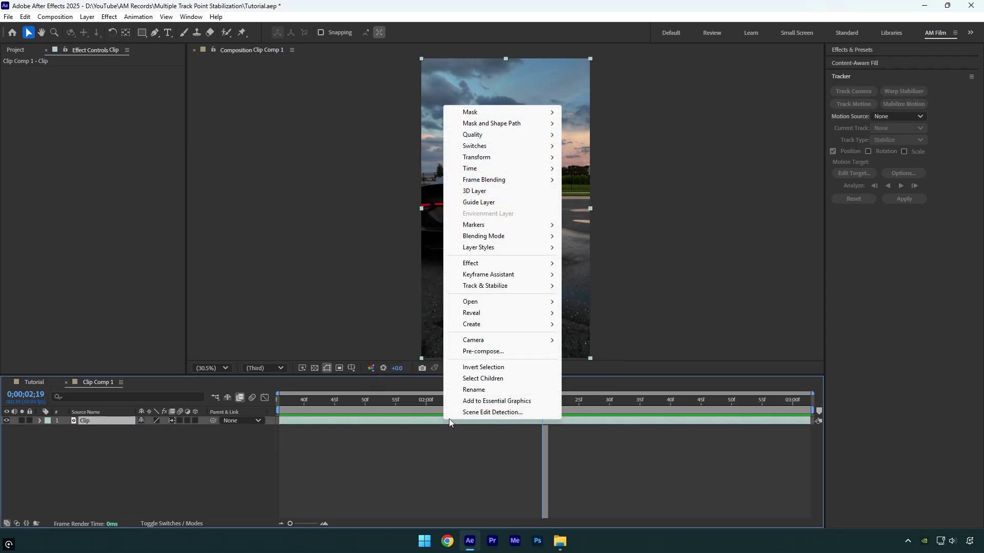
pyautogui.click(488, 353)
pyautogui.click(535, 346)
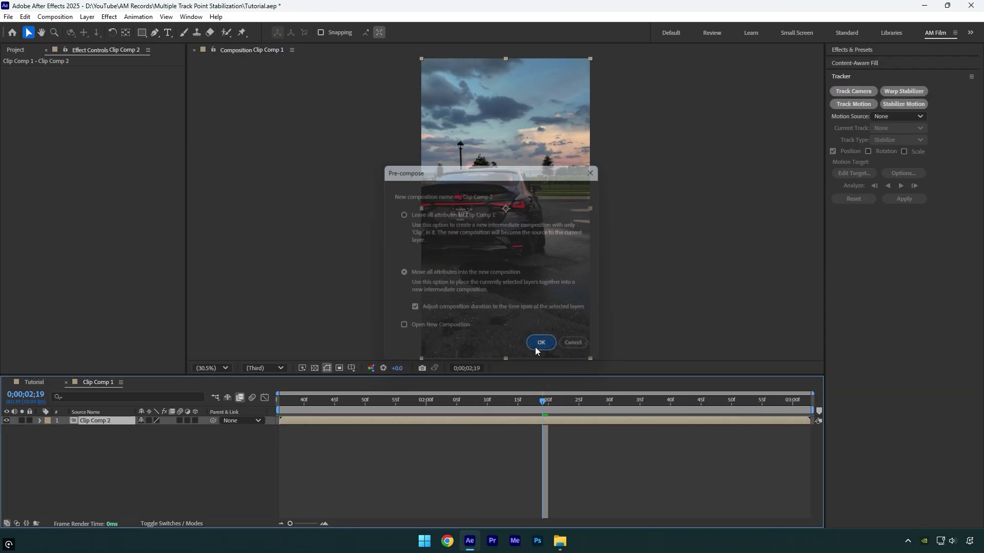
pyautogui.click(887, 91)
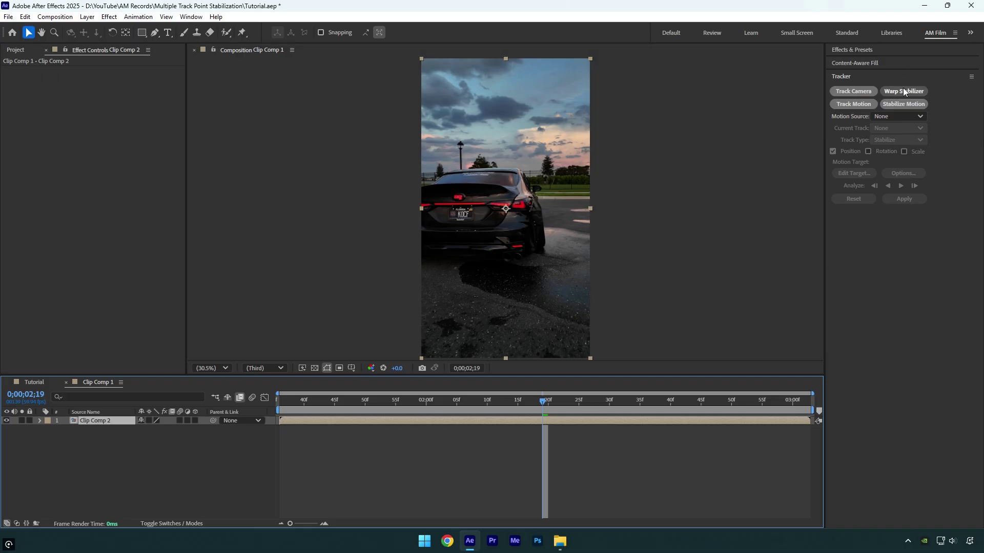
# Set Warp Stabilizer Smoothness to 1%, Method to Perspective with Detailed Analysis, then preview.
pyautogui.click(107, 114)
pyautogui.write('1')
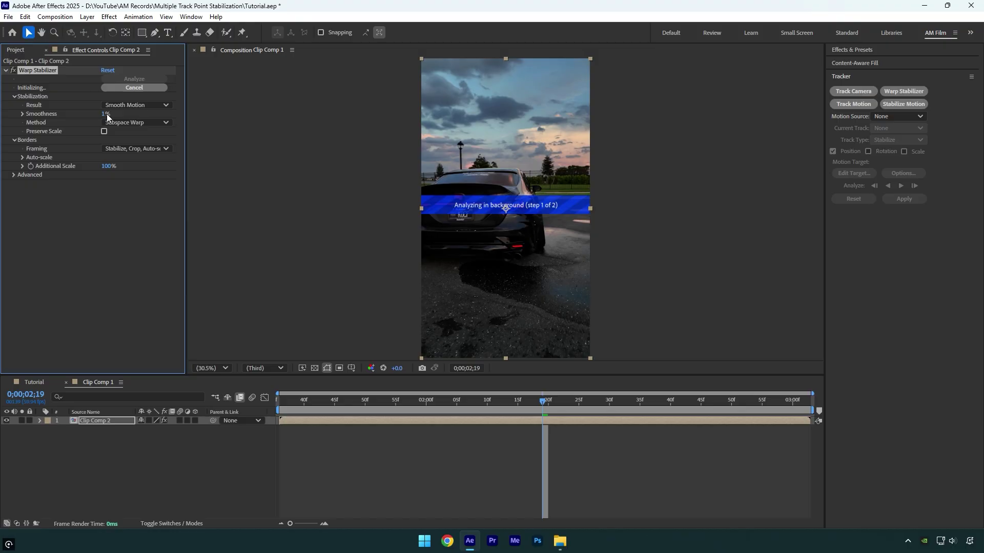
pyautogui.click(131, 122)
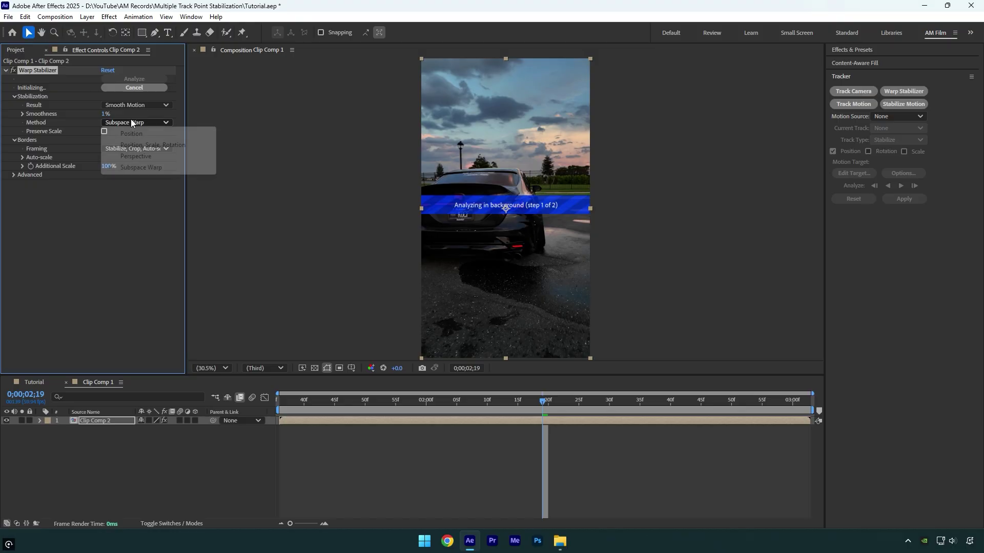
pyautogui.click(137, 157)
pyautogui.click(14, 175)
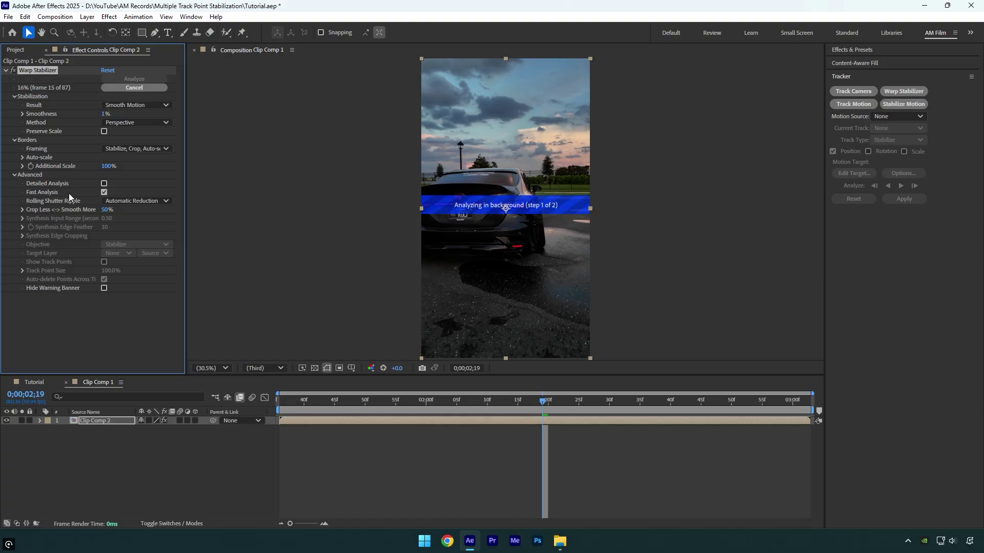
pyautogui.click(104, 184)
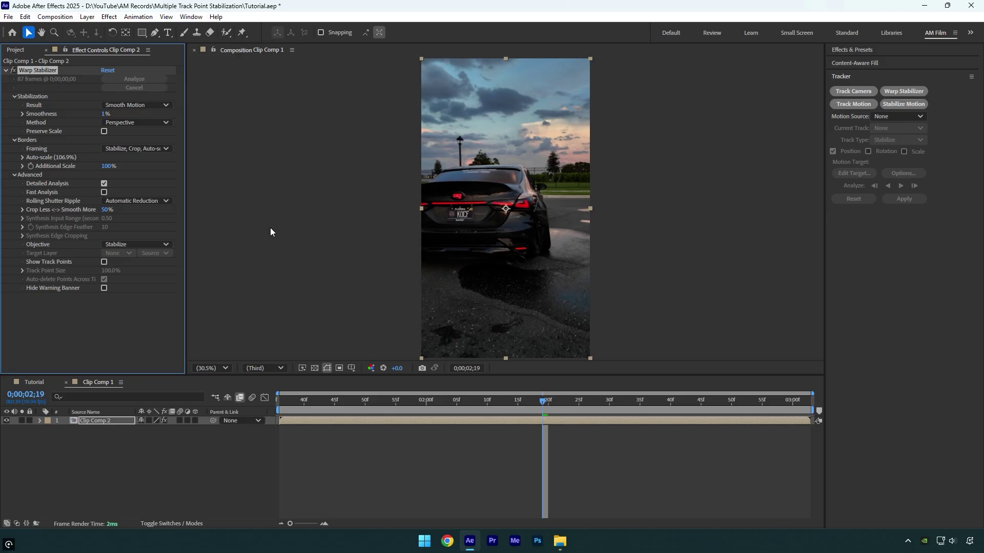
pyautogui.press('space')
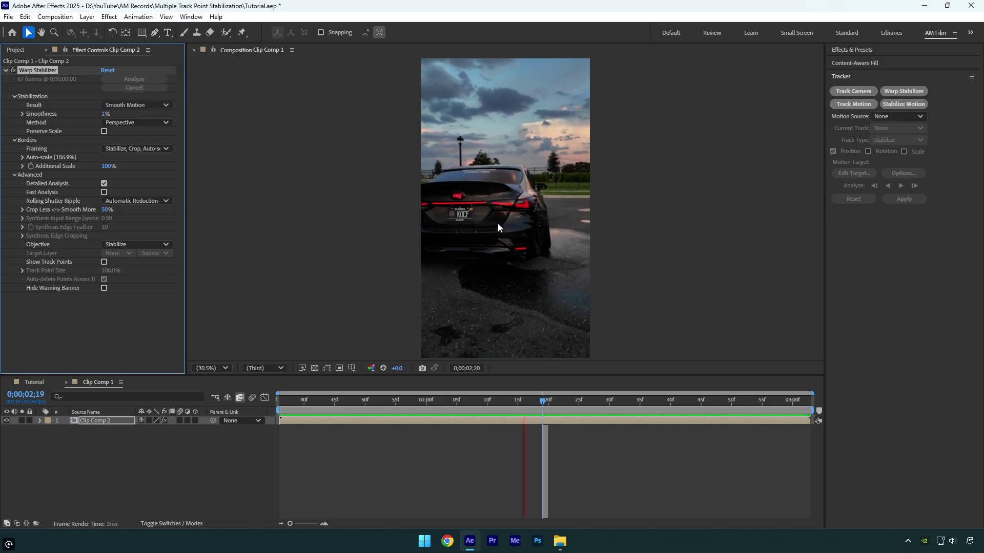
pyautogui.press('space')
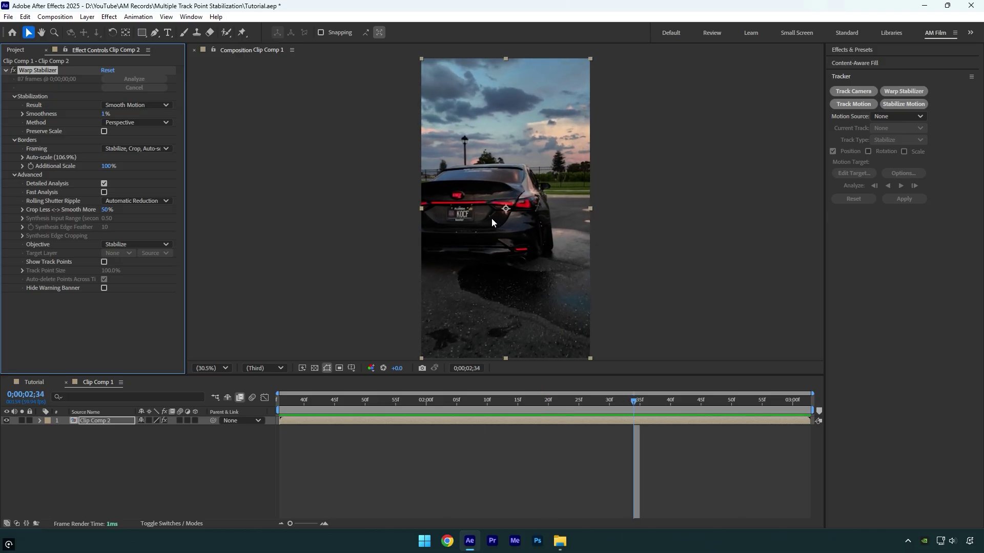
pyautogui.click(133, 122)
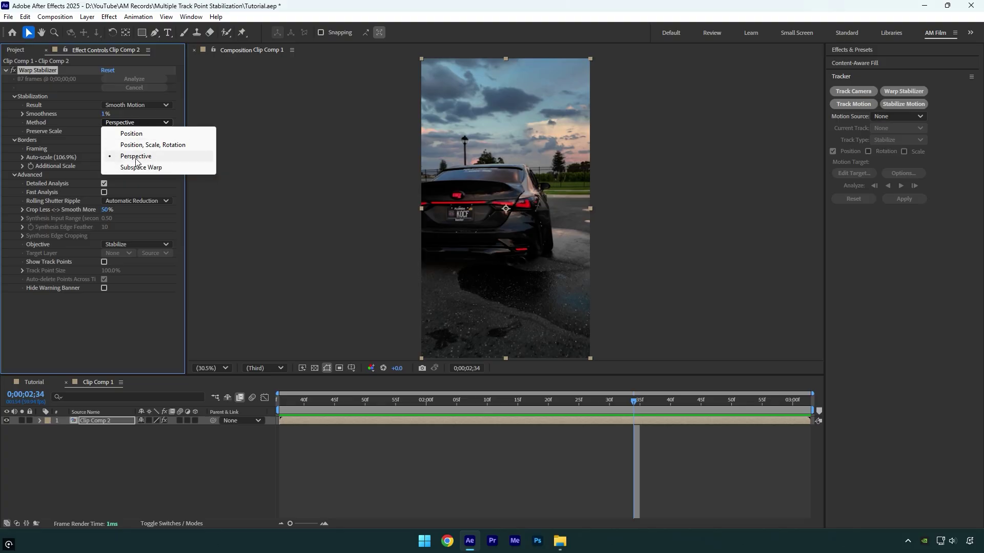
# Pre-compose the Clip Comp 2 layer into a new composition.
pyautogui.click(342, 420)
pyautogui.rightClick(342, 420)
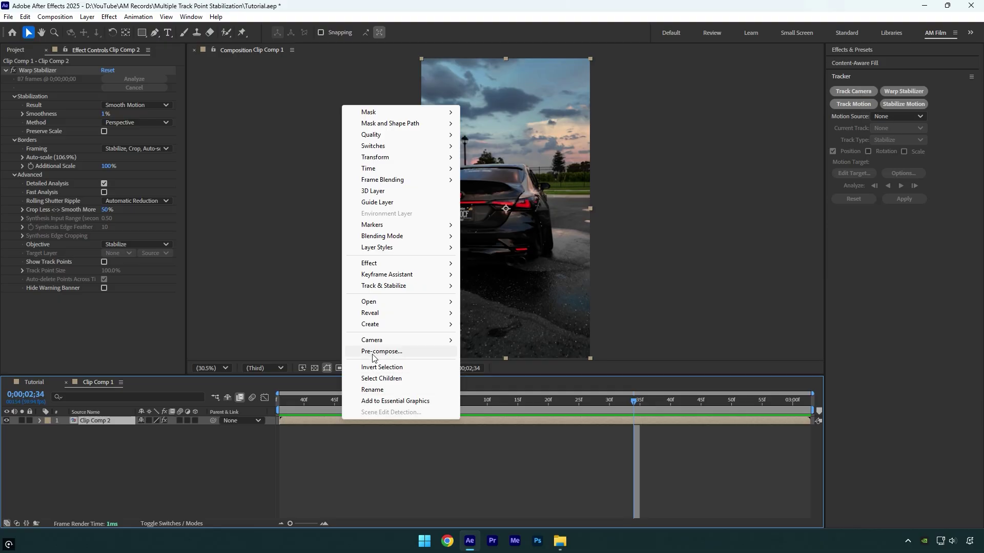
pyautogui.click(372, 352)
pyautogui.click(543, 347)
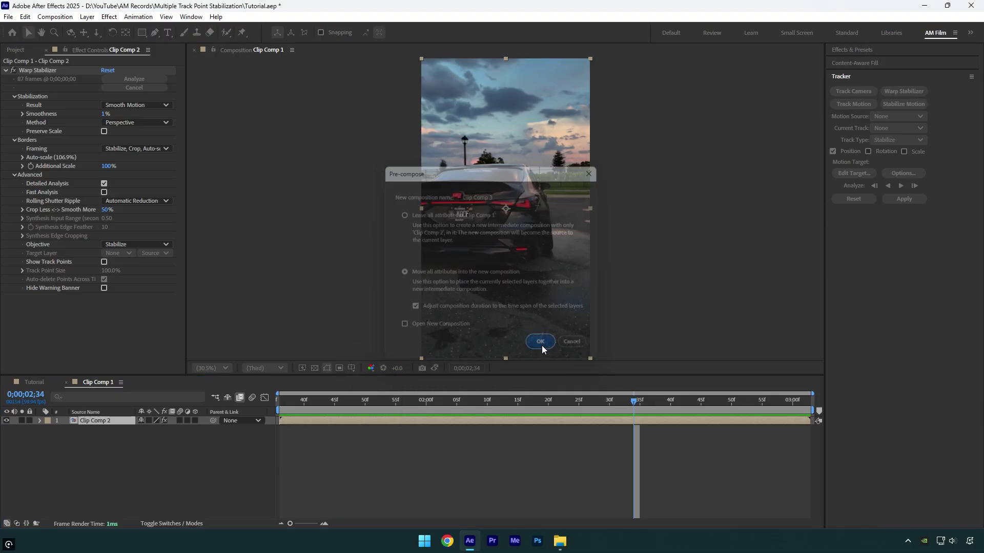
# Camera-track the clip and create a solid and camera on the car's tail light points.
pyautogui.moveTo(533, 404); pyautogui.dragTo(377, 407)
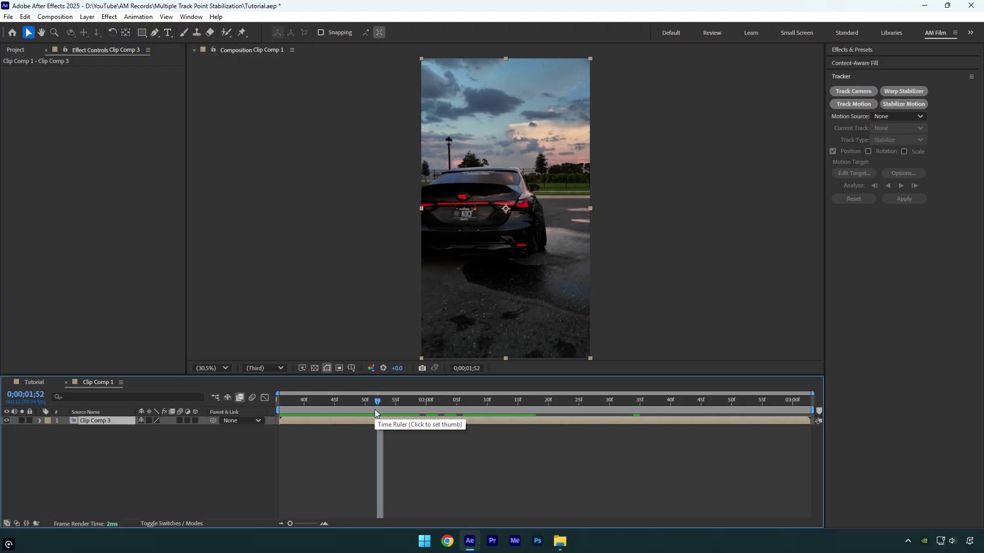
pyautogui.click(847, 91)
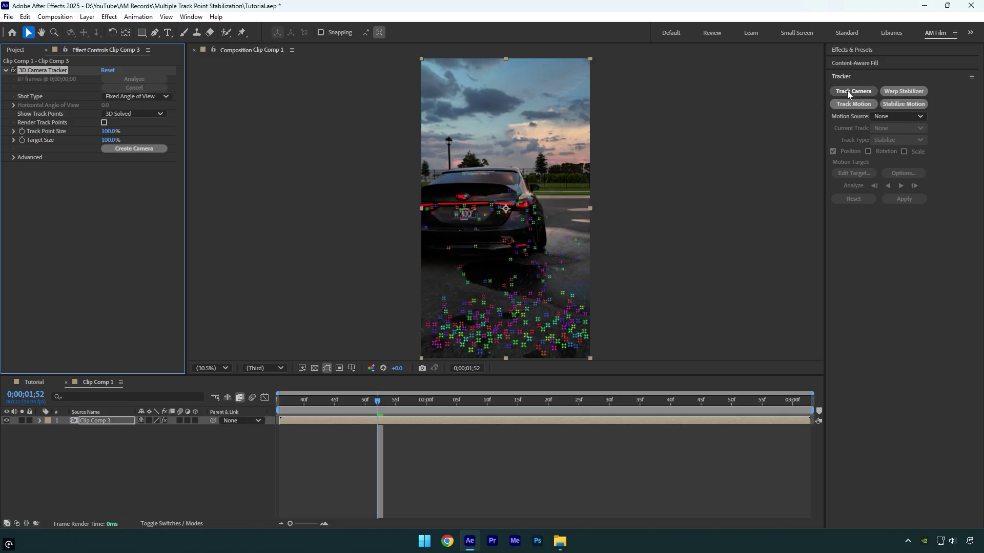
pyautogui.moveTo(493, 196); pyautogui.dragTo(535, 212)
pyautogui.rightClick(522, 210)
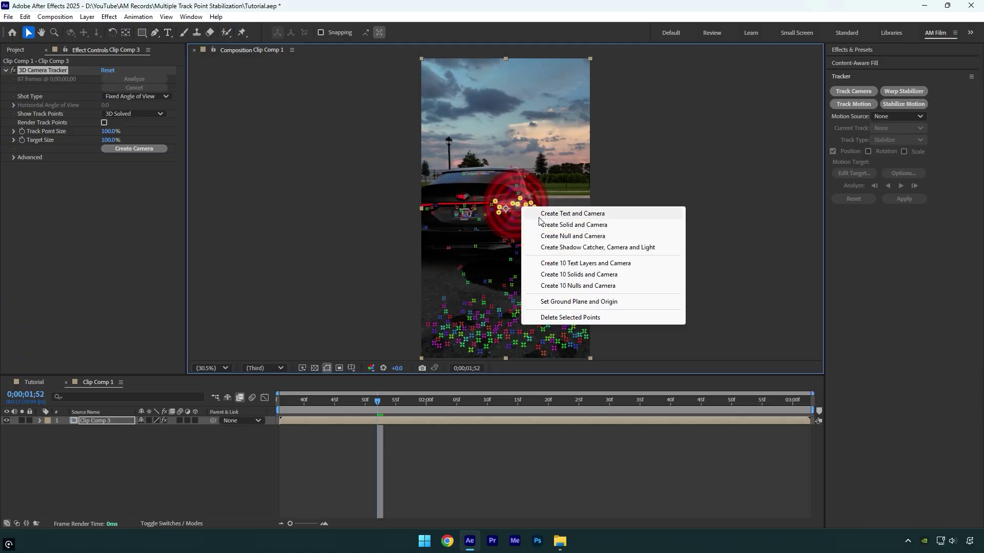
pyautogui.click(543, 225)
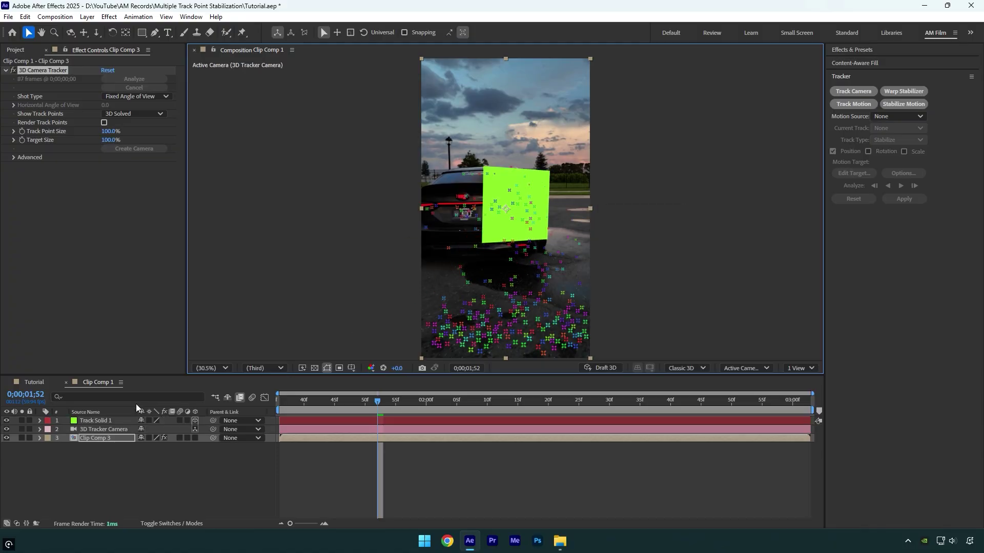
# Rotate Track Solid 1 about 24° and set its Scale to 2%.
pyautogui.click(102, 421)
pyautogui.moveTo(559, 212); pyautogui.dragTo(548, 209)
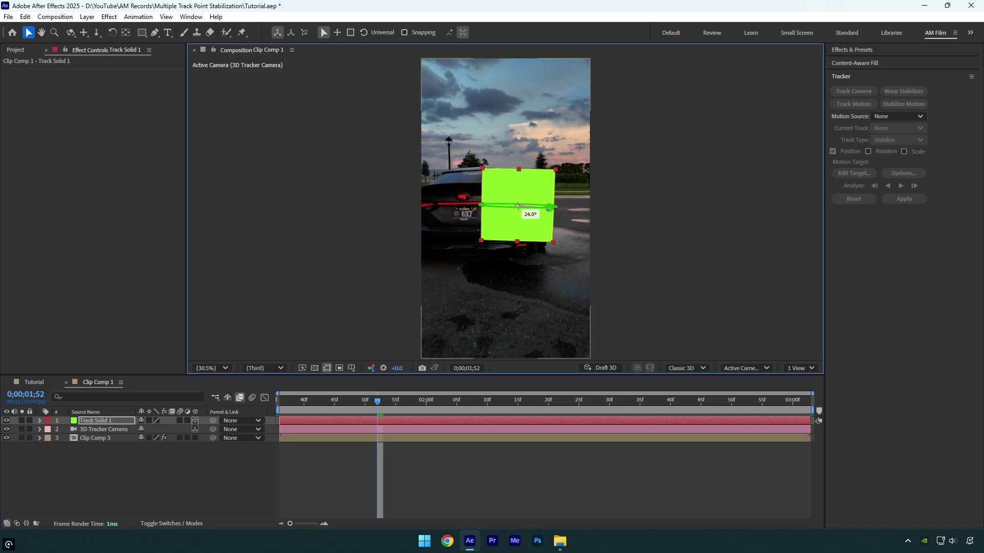
pyautogui.press('s')
pyautogui.click(157, 429)
pyautogui.write('2.0,2.0,2.0')
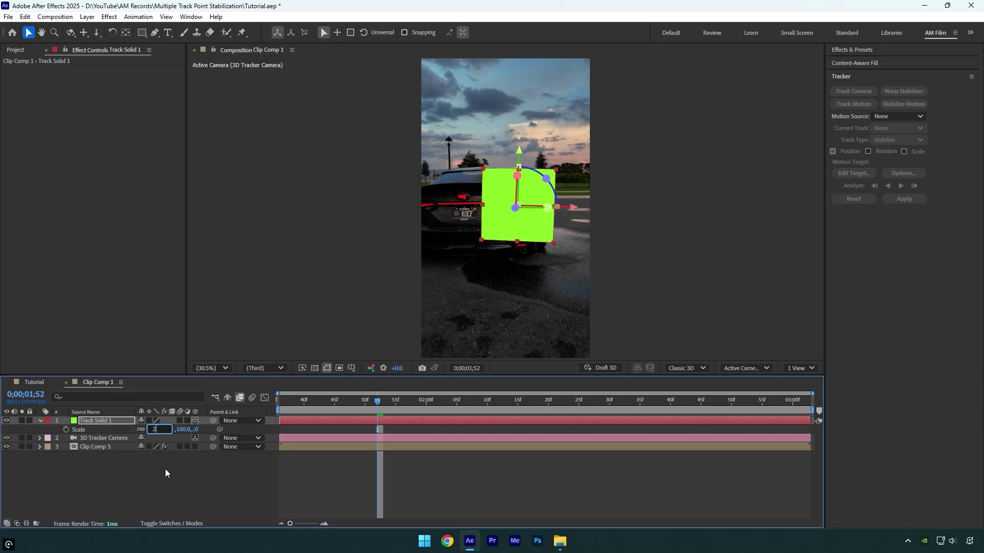
pyautogui.click(165, 469)
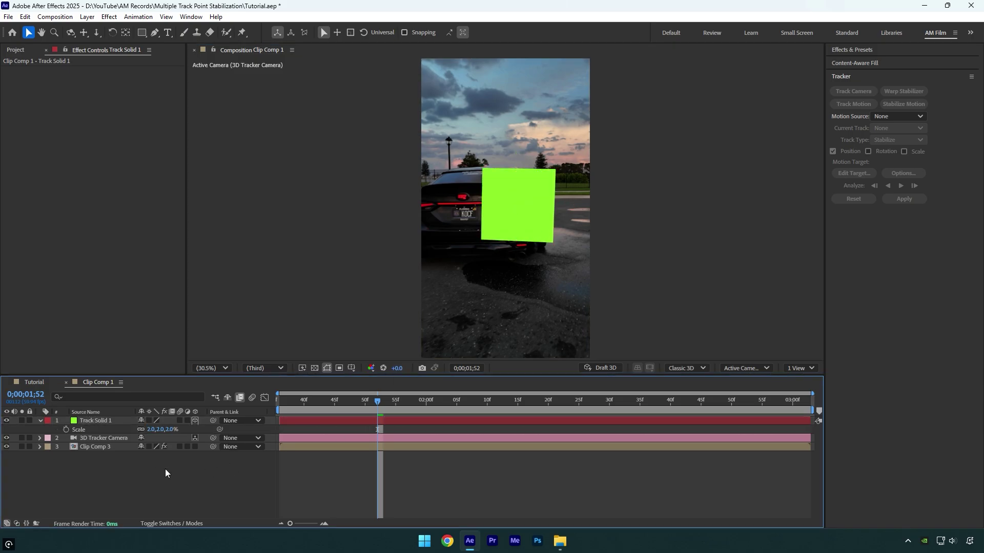
# Hide the Clip Comp 3 footage and pre-compose all three layers into Pre-comp 1.
pyautogui.click(6, 447)
pyautogui.moveTo(39, 482); pyautogui.dragTo(103, 414)
pyautogui.rightClick(94, 445)
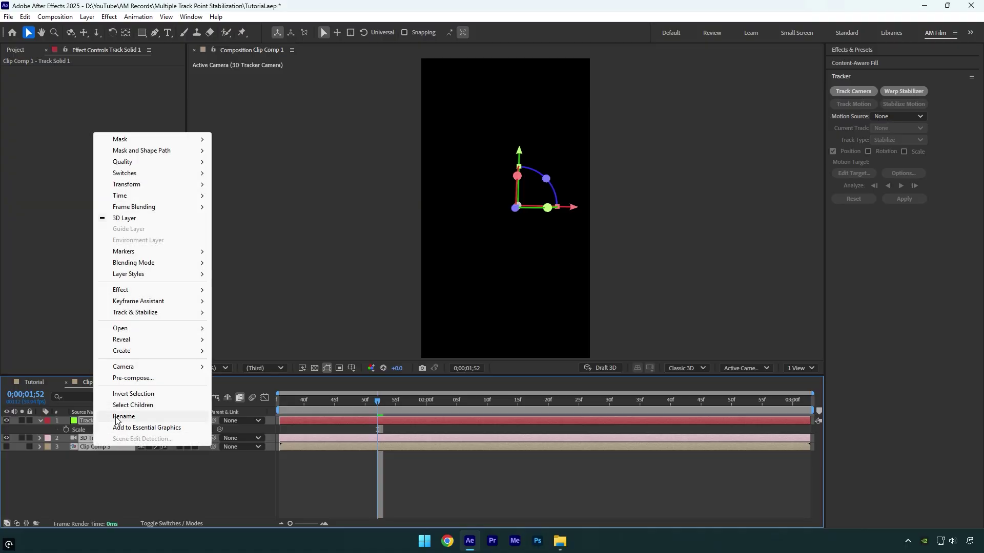
pyautogui.click(154, 378)
pyautogui.click(543, 345)
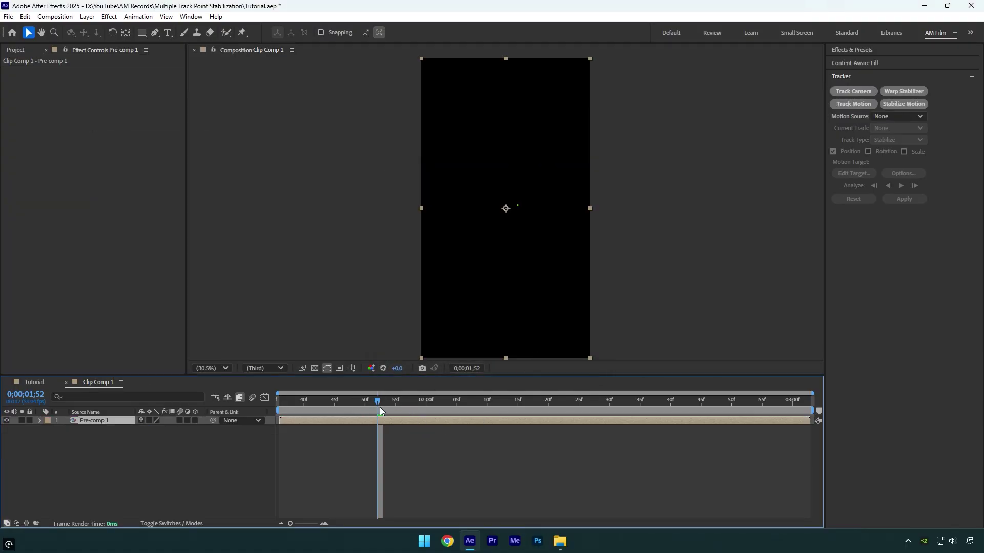
# Place Track Point 1 on the tiny green solid with Adapt Feature enabled in tracker options.
pyautogui.click(903, 104)
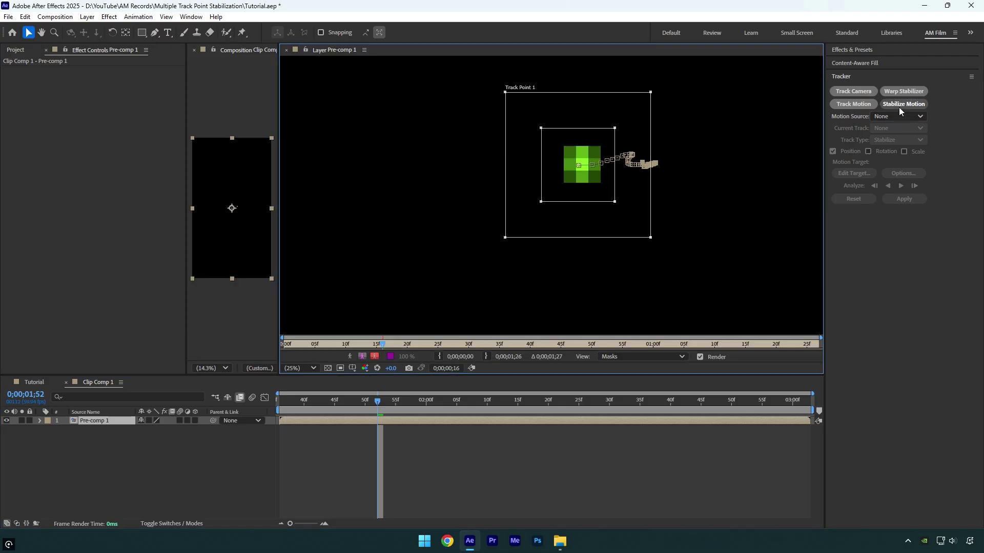
pyautogui.moveTo(567, 225); pyautogui.dragTo(652, 196)
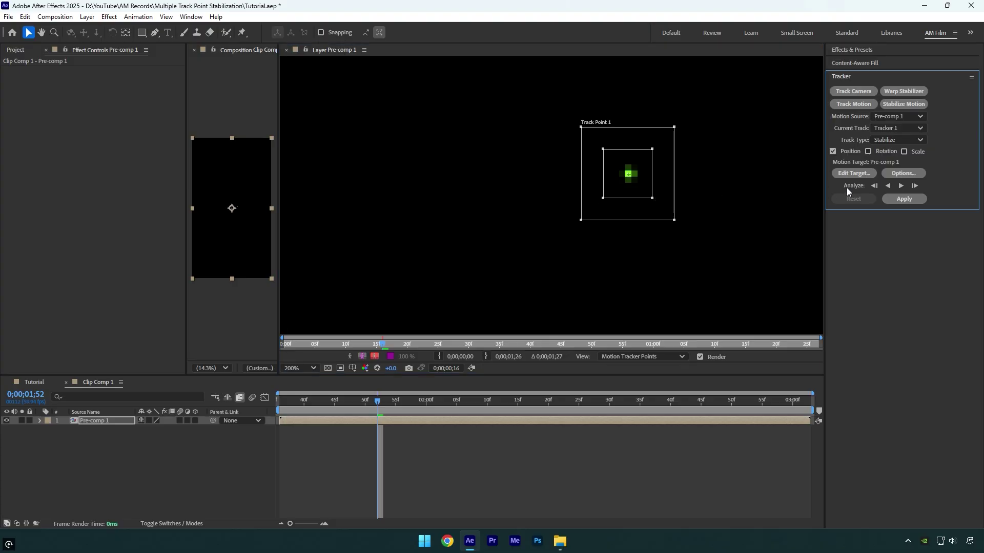
pyautogui.click(904, 173)
pyautogui.click(422, 223)
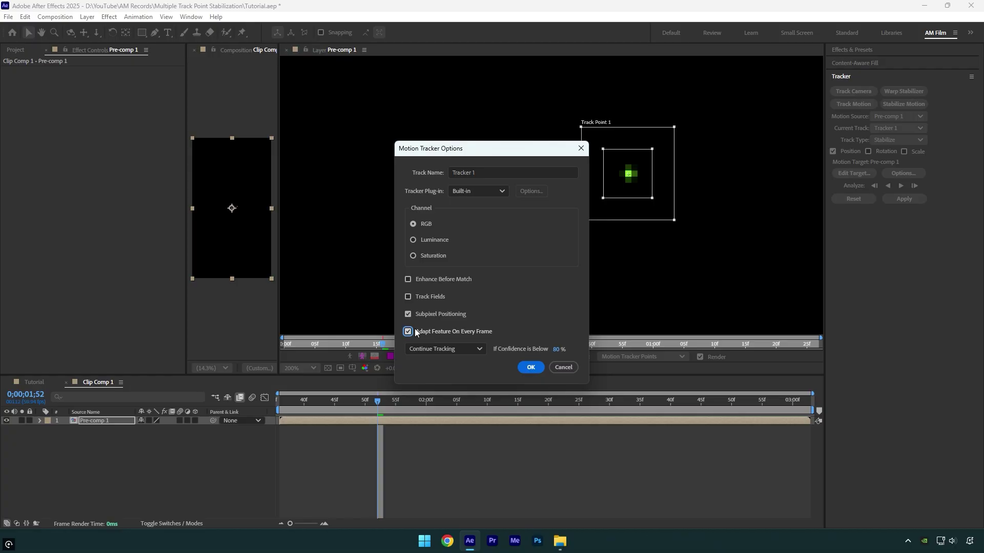
pyautogui.click(529, 368)
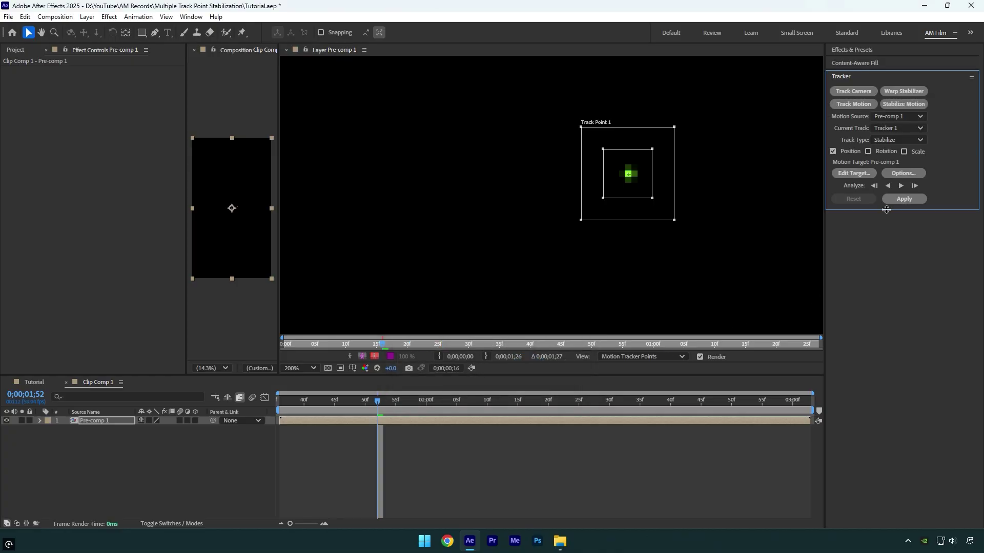
# Analyze the track forward and apply it to Pre-comp 1 in X and Y.
pyautogui.click(898, 186)
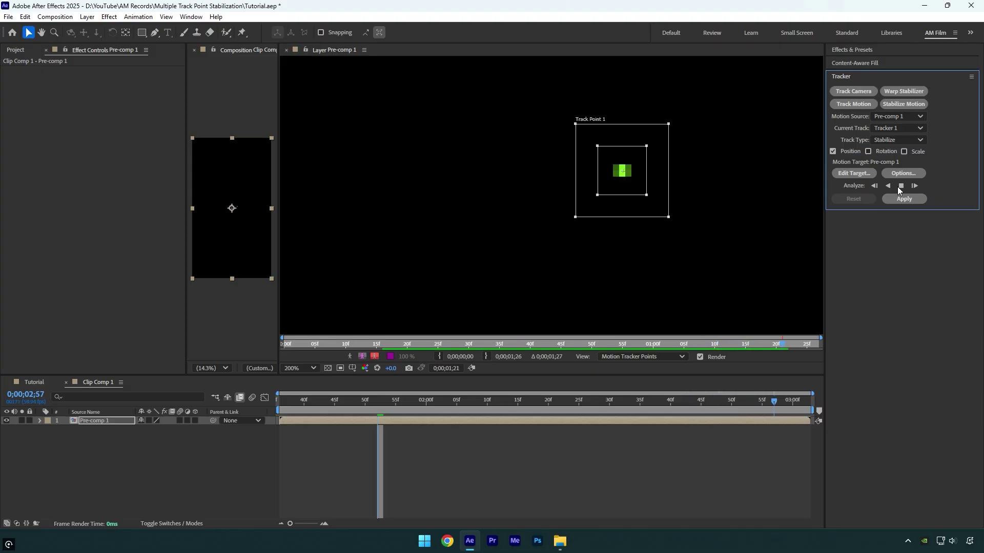
pyautogui.click(917, 199)
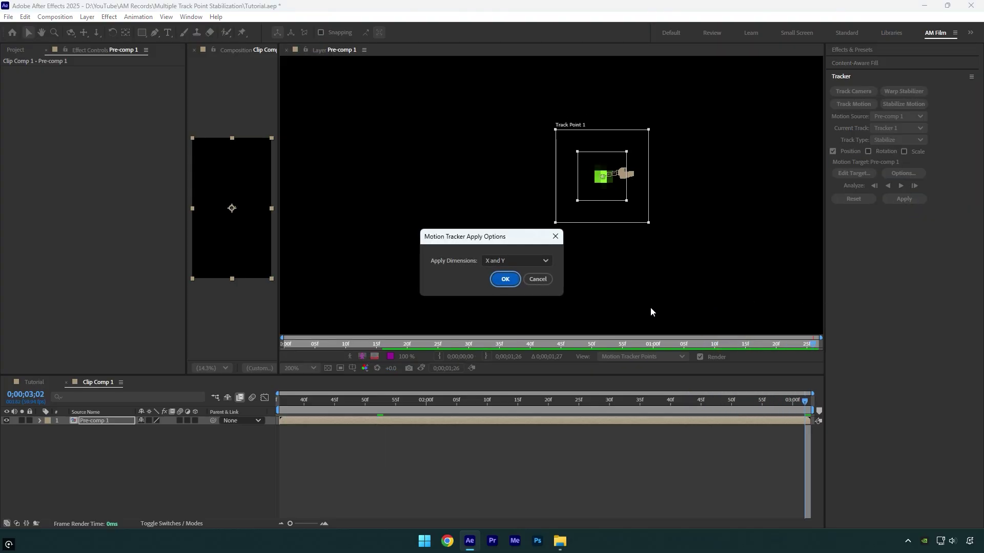
pyautogui.click(504, 280)
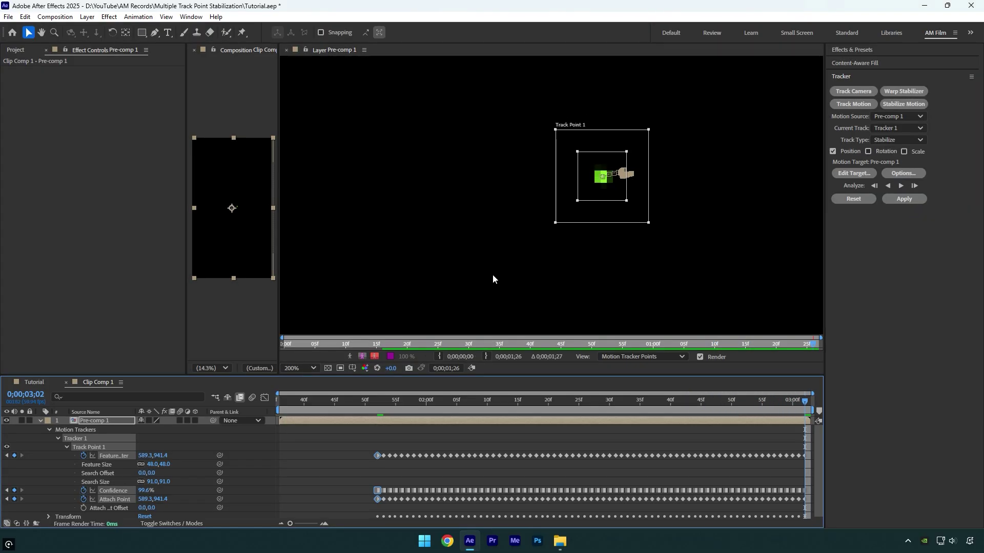
pyautogui.click(286, 50)
# Inside Pre-comp 1, hide Track Solid 1 and show the 3D Tracker Camera and Clip Comp 3.
pyautogui.doubleClick(90, 418)
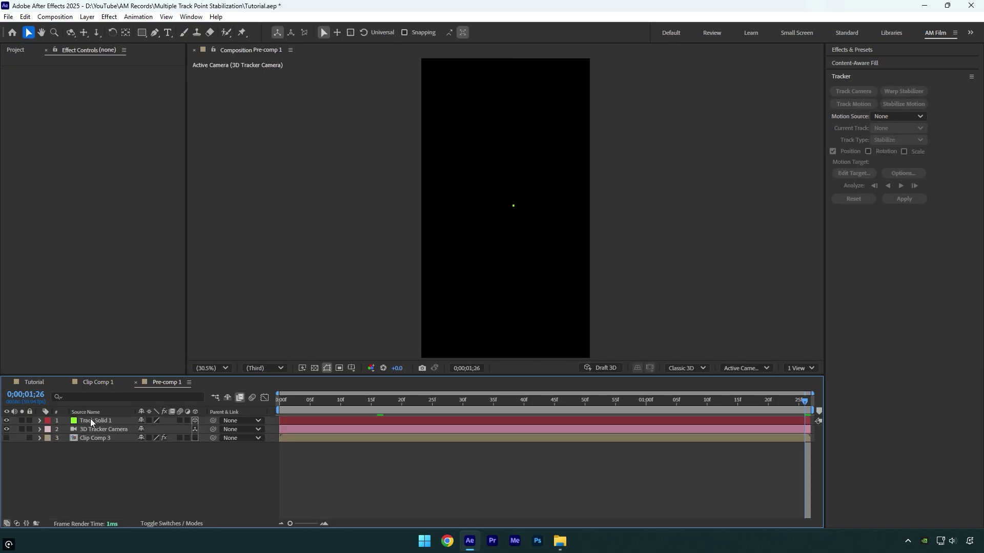
pyautogui.click(7, 421)
pyautogui.click(6, 430)
pyautogui.click(6, 438)
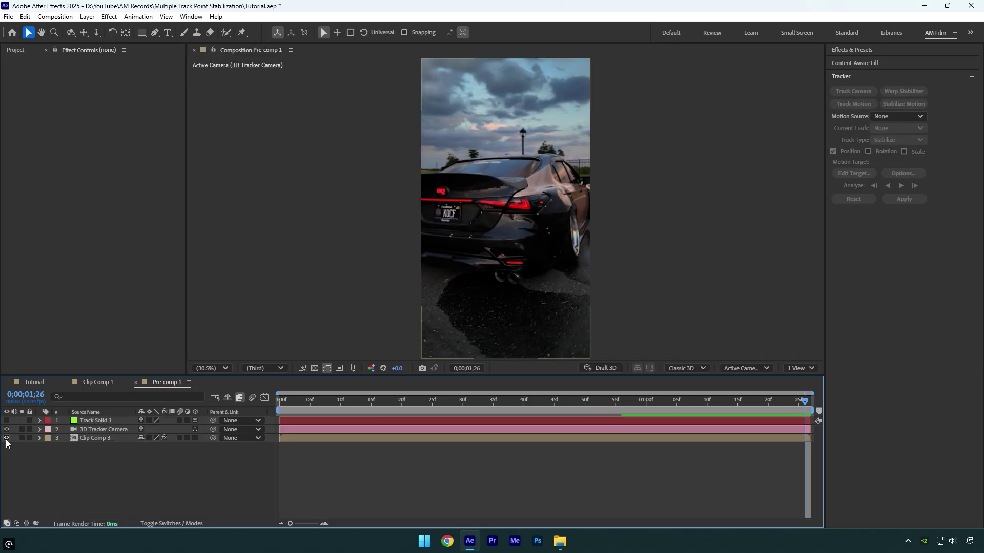
# Back in Clip Comp 1, preview and scrub through the stabilized clip.
pyautogui.click(136, 384)
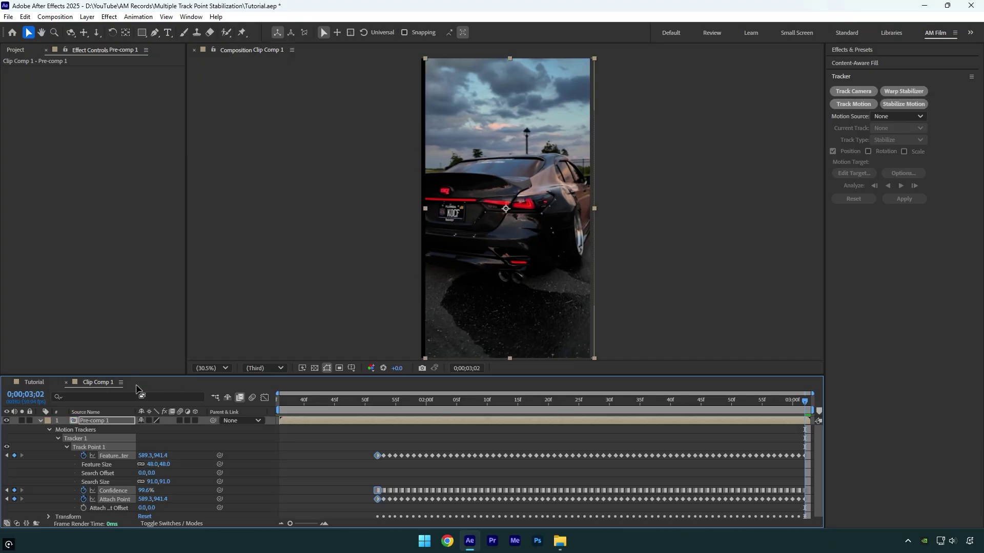
pyautogui.press('space')
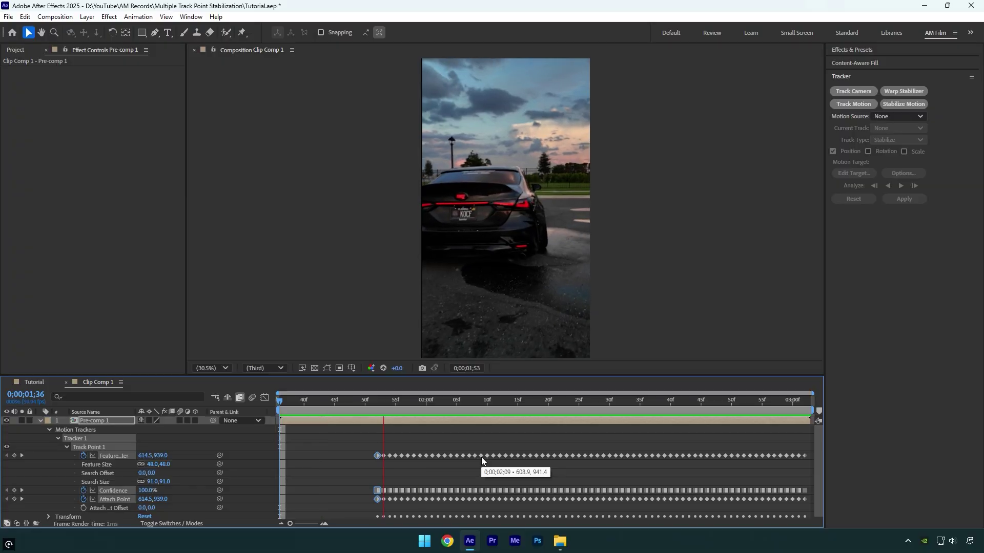
pyautogui.moveTo(421, 406)
pyautogui.mouseDown()
pyautogui.moveTo(588, 408)
pyautogui.moveTo(432, 404)
pyautogui.mouseUp()
# Scale Pre-comp 1 to 110% and nudge it slightly with a proportional grid shown.
pyautogui.press('s')
pyautogui.write('110')
pyautogui.press('Return')
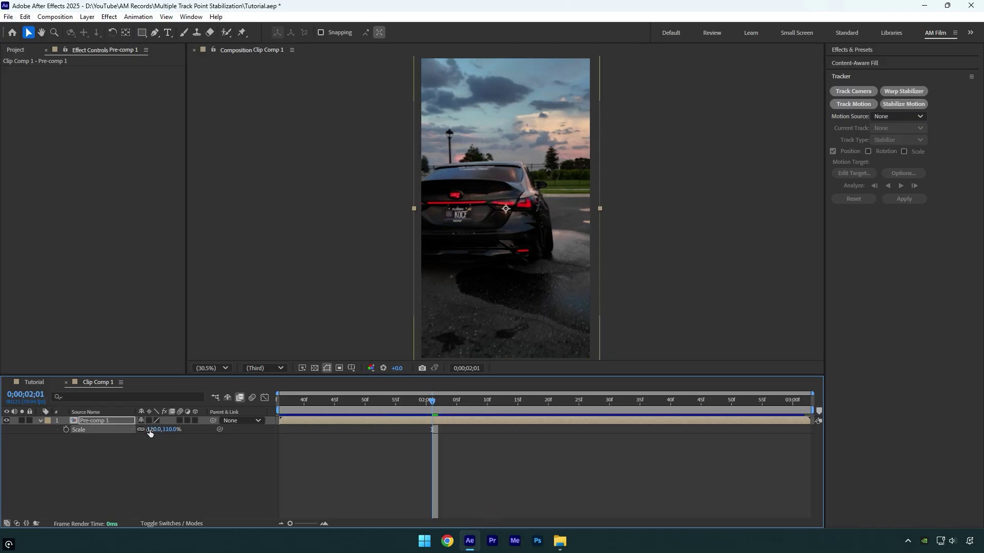
pyautogui.click(352, 368)
pyautogui.click(378, 392)
pyautogui.moveTo(509, 316); pyautogui.dragTo(505, 317)
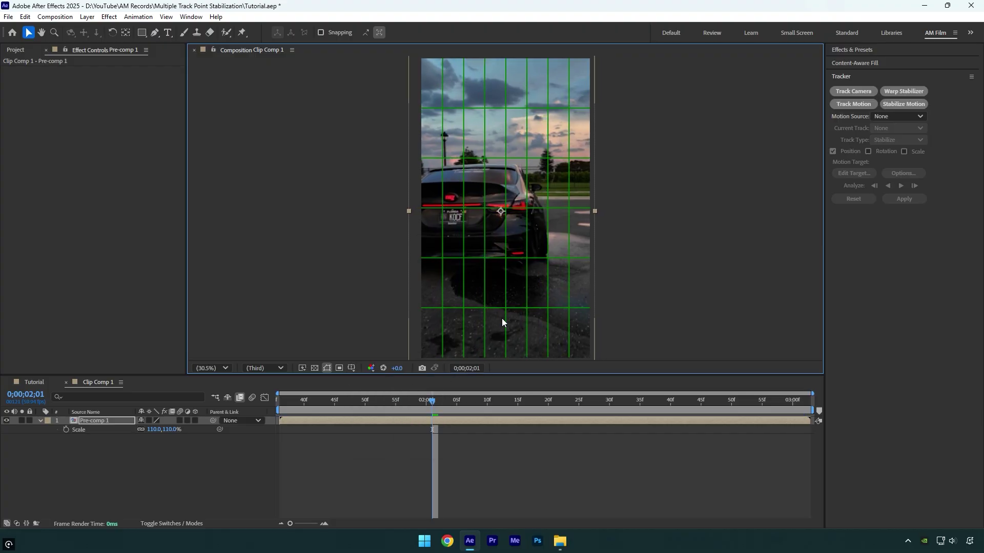
# Preview the scaled clip, then go back to the Tutorial composition.
pyautogui.press('space')
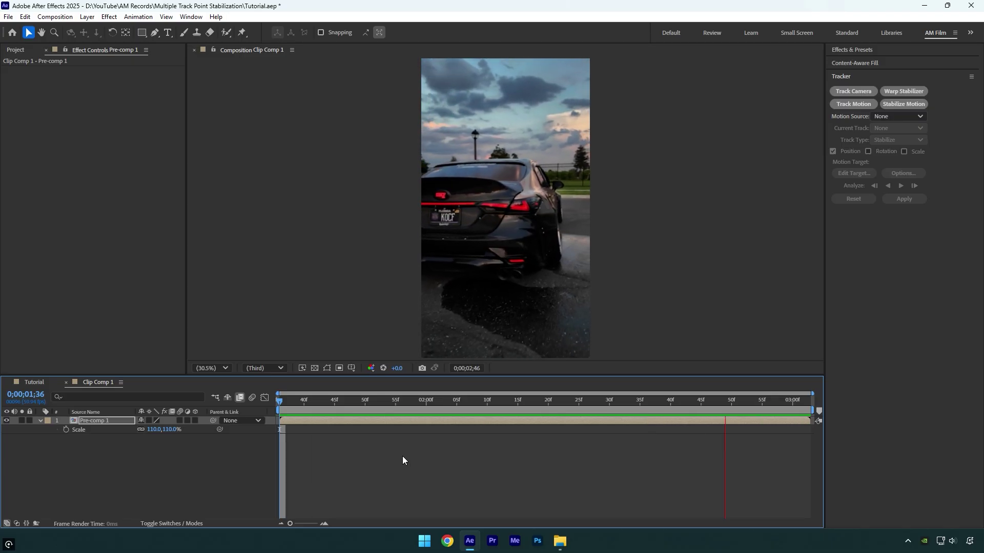
pyautogui.press('space')
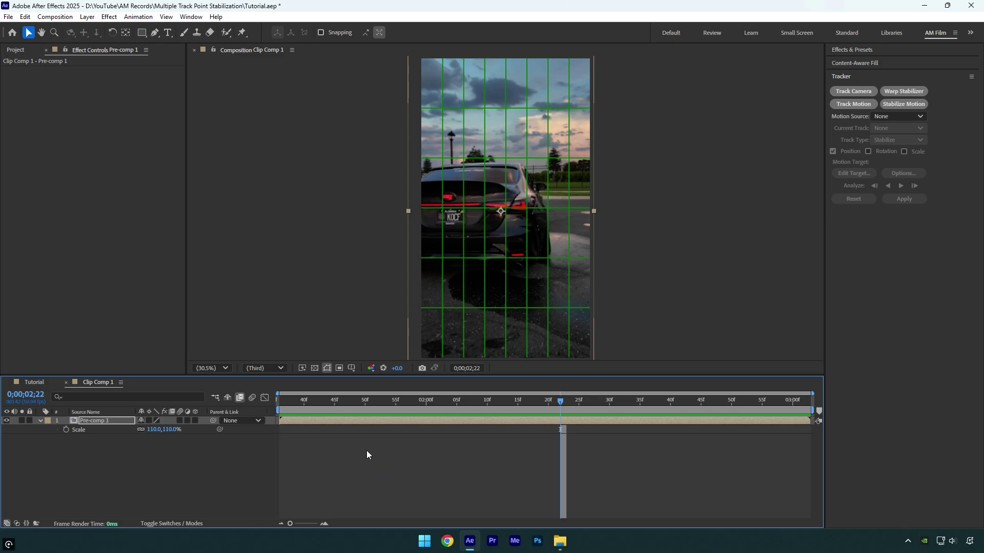
pyautogui.click(66, 382)
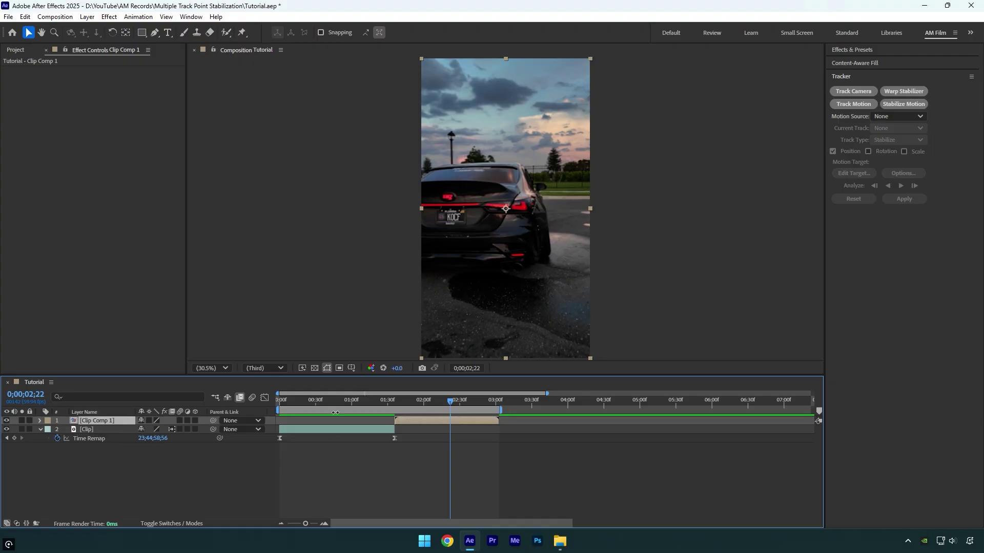
# Pre-compose the first Clip layer into Clip Comp 4.
pyautogui.press('Home')
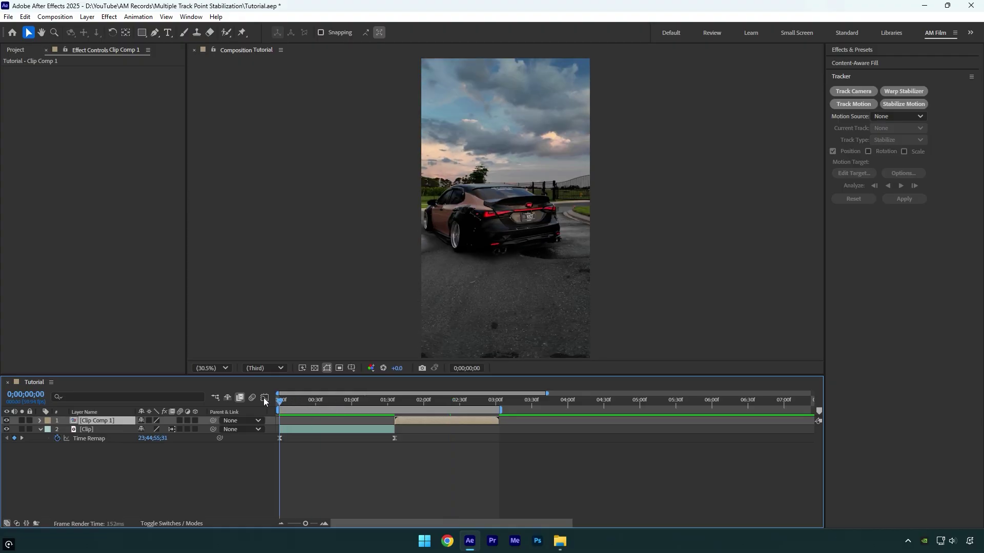
pyautogui.rightClick(312, 430)
pyautogui.click(366, 378)
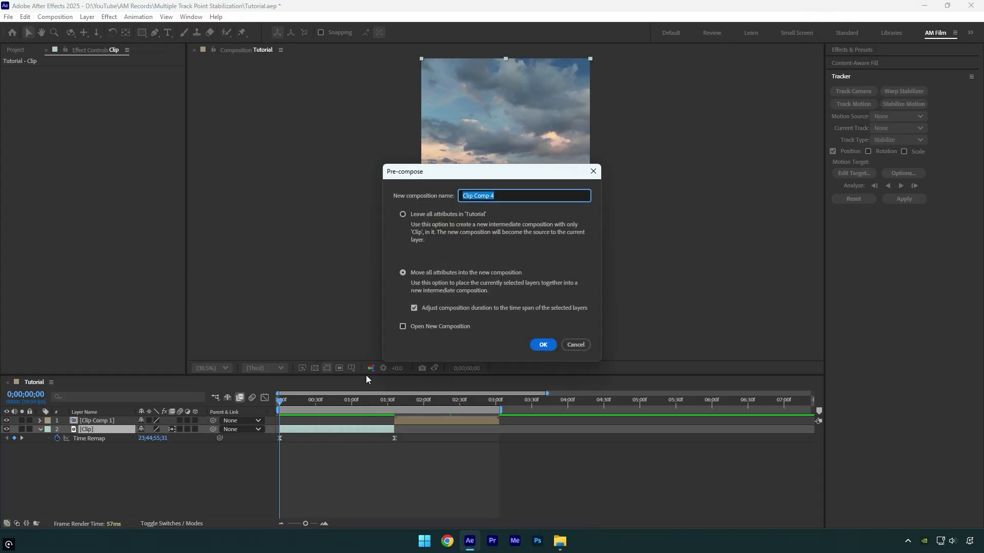
pyautogui.click(537, 346)
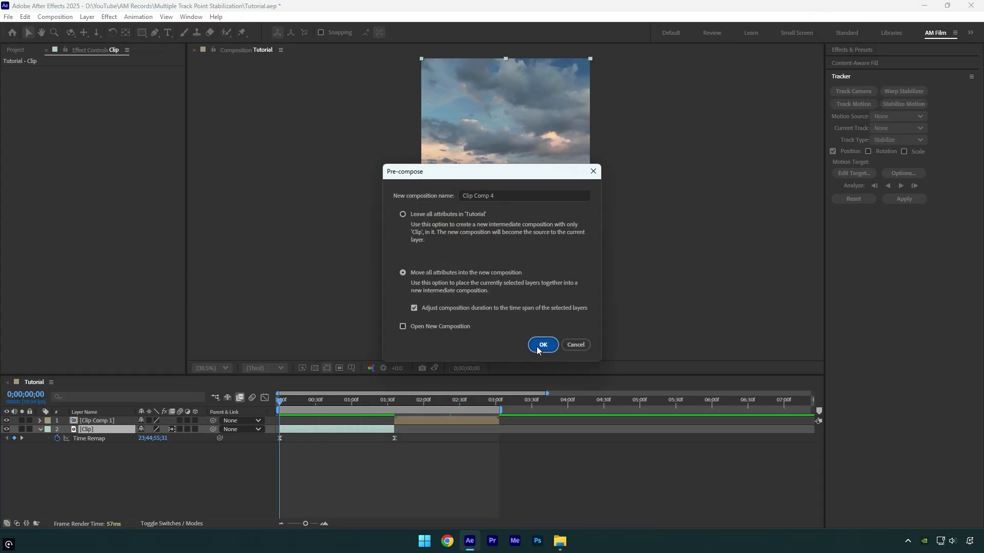
# Inside Clip Comp 4, pre-compose the Clip layer again as Clip Comp 5.
pyautogui.doubleClick(319, 427)
pyautogui.rightClick(338, 421)
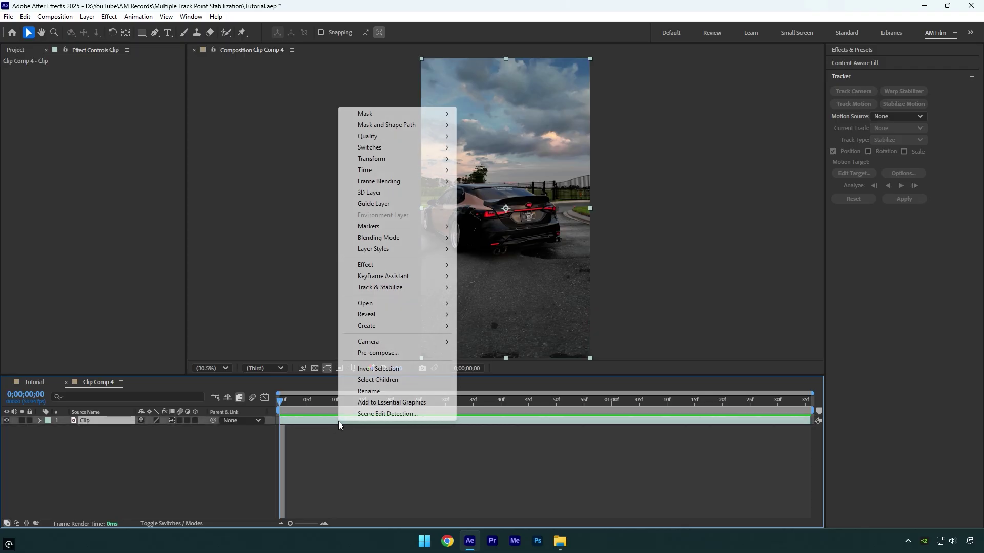
pyautogui.click(385, 353)
pyautogui.click(538, 344)
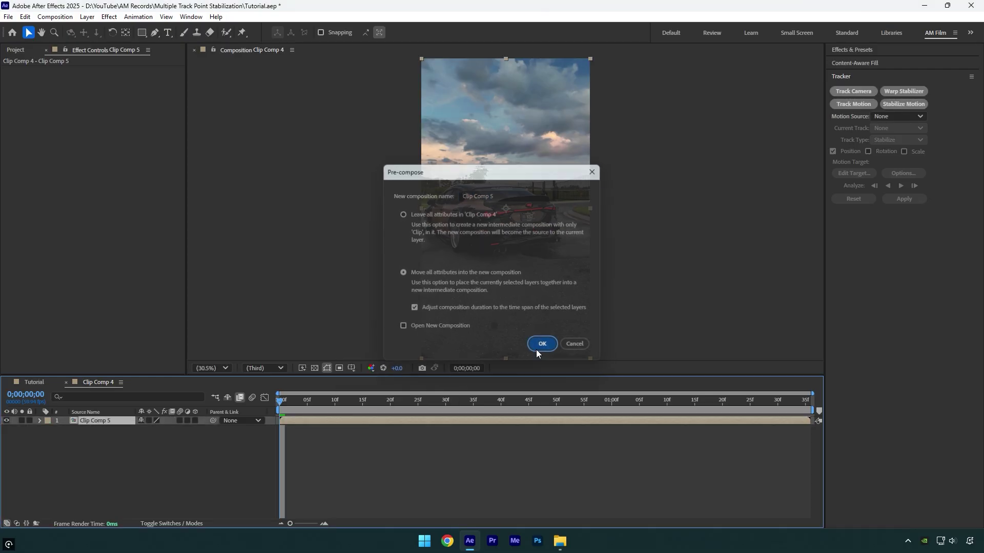
# Apply Warp Stabilizer to Clip Comp 5 with 1% smoothness, Perspective method and Detailed Analysis on.
pyautogui.click(904, 92)
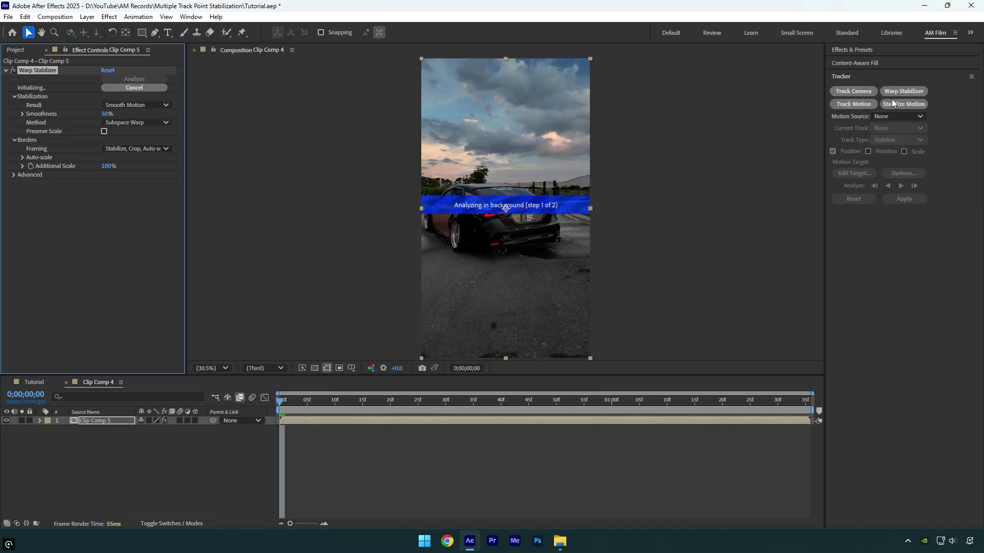
pyautogui.click(107, 114)
pyautogui.write('1')
pyautogui.press('Return')
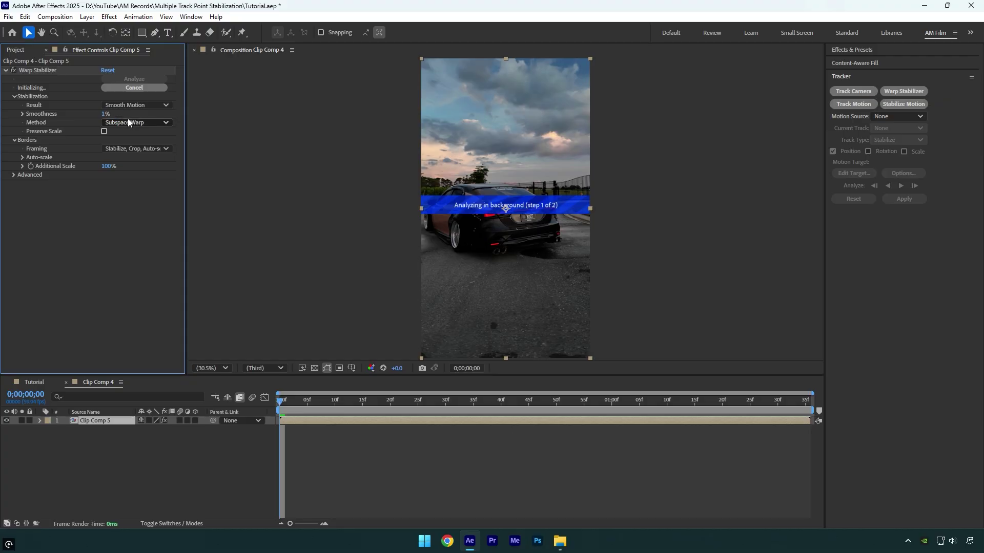
pyautogui.click(128, 123)
pyautogui.click(132, 156)
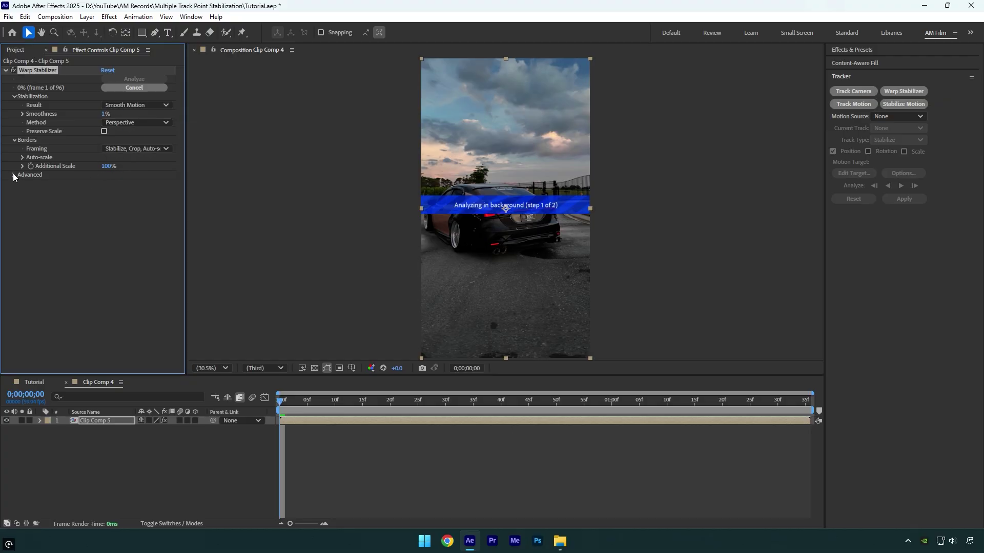
pyautogui.click(13, 175)
pyautogui.click(104, 184)
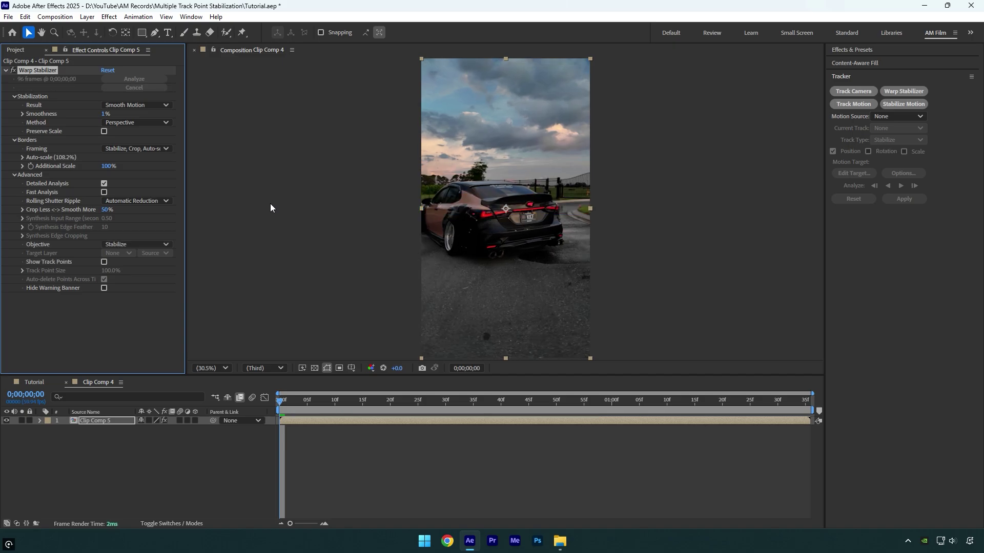
# Pre-compose Clip Comp 5 into Clip Comp 6, camera-track it, and create a solid and camera on the car.
pyautogui.rightClick(346, 419)
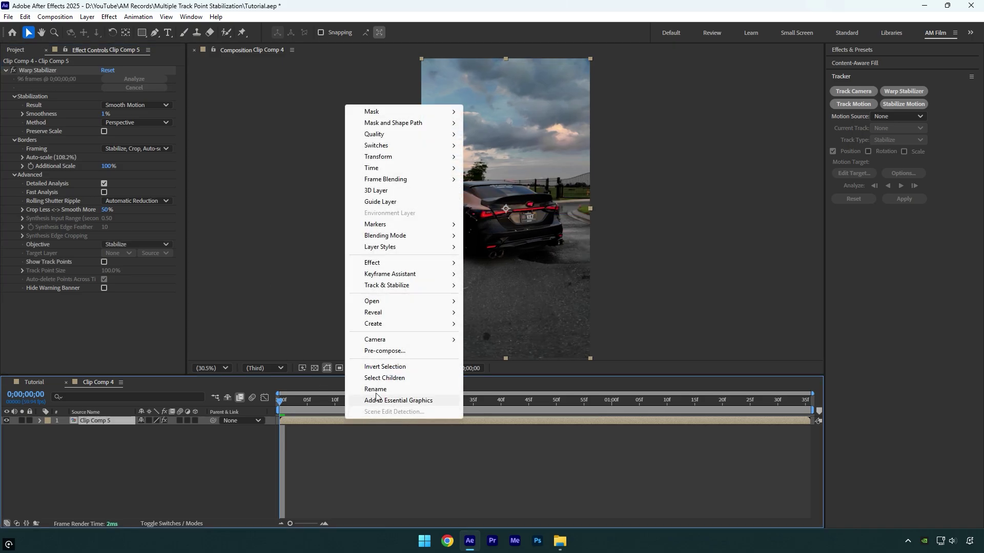
pyautogui.click(390, 352)
pyautogui.click(543, 345)
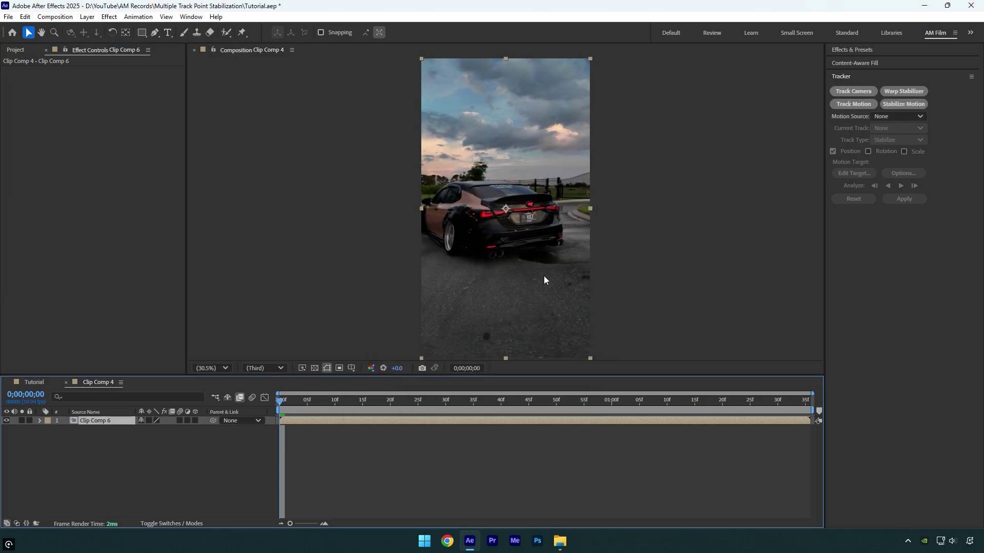
pyautogui.click(862, 94)
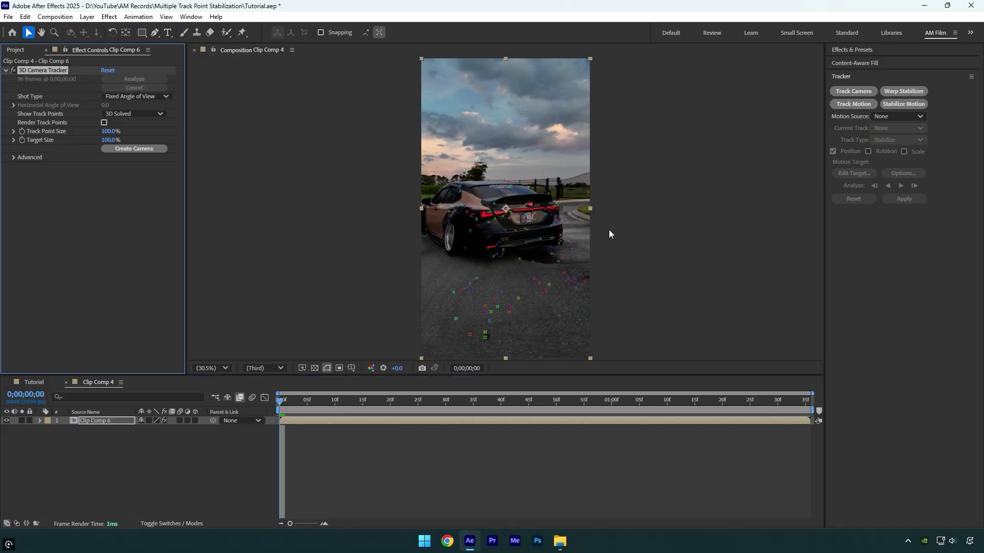
pyautogui.click(503, 219)
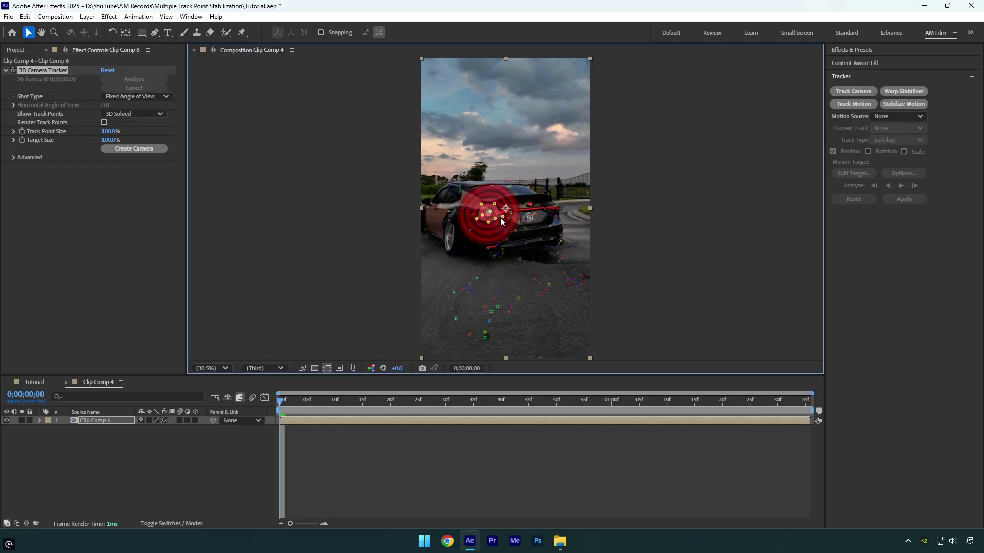
pyautogui.rightClick(489, 219)
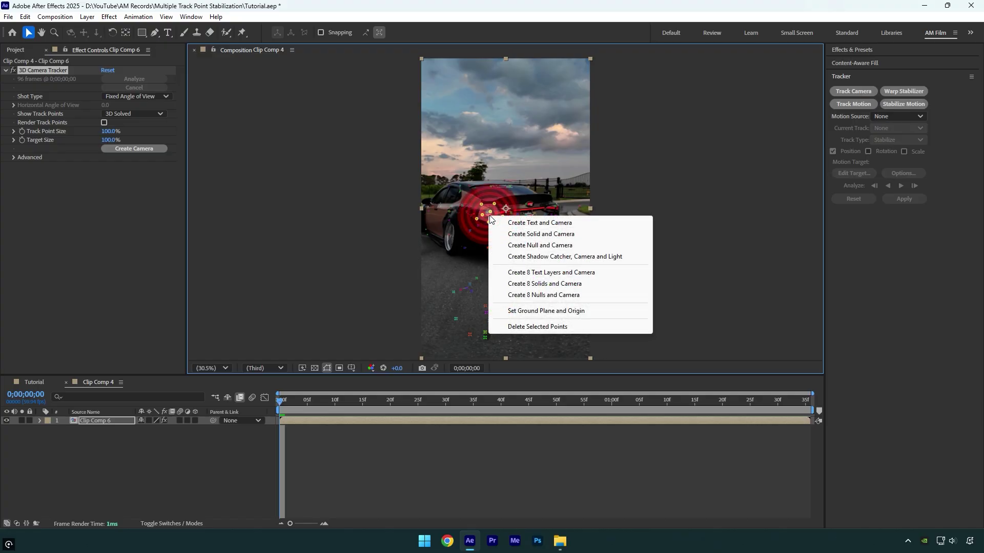
pyautogui.click(519, 234)
# Scale Track Solid 1 down to 2% and hide the Clip Comp 6 layer.
pyautogui.click(95, 420)
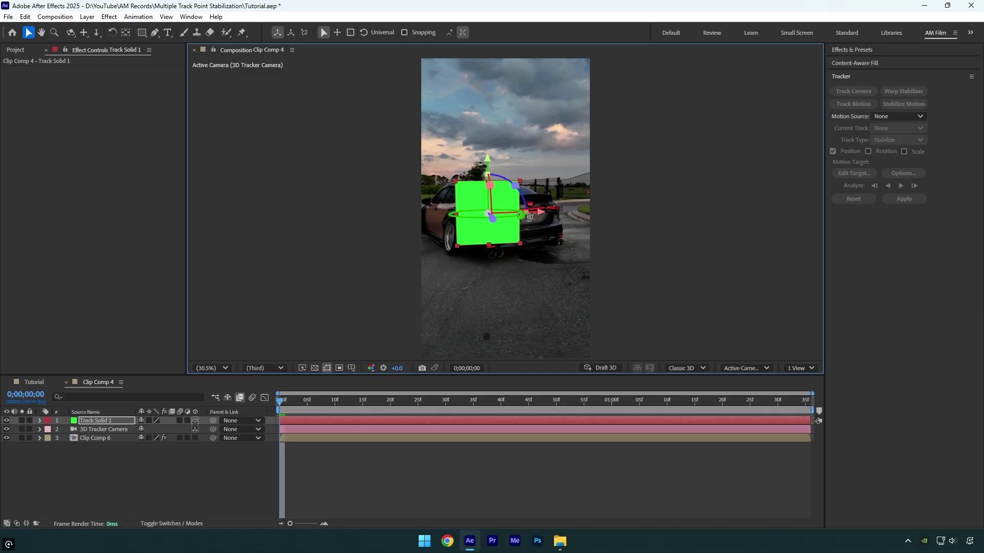
pyautogui.press('s')
pyautogui.click(152, 429)
pyautogui.write('2')
pyautogui.click(162, 473)
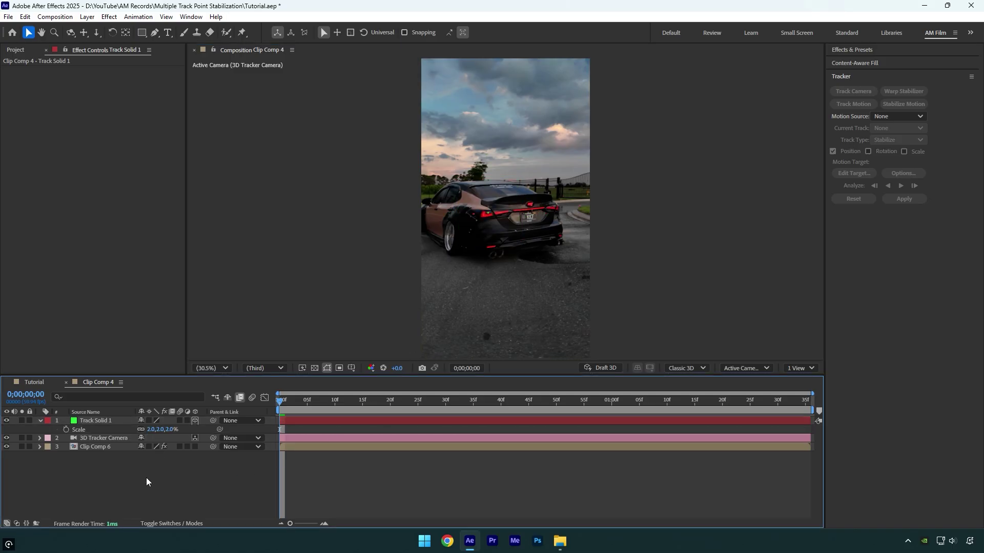
pyautogui.click(6, 447)
# Pre-compose all three layers into Pre-comp 2 and start a Stabilize Motion track on it.
pyautogui.moveTo(53, 480); pyautogui.dragTo(104, 421)
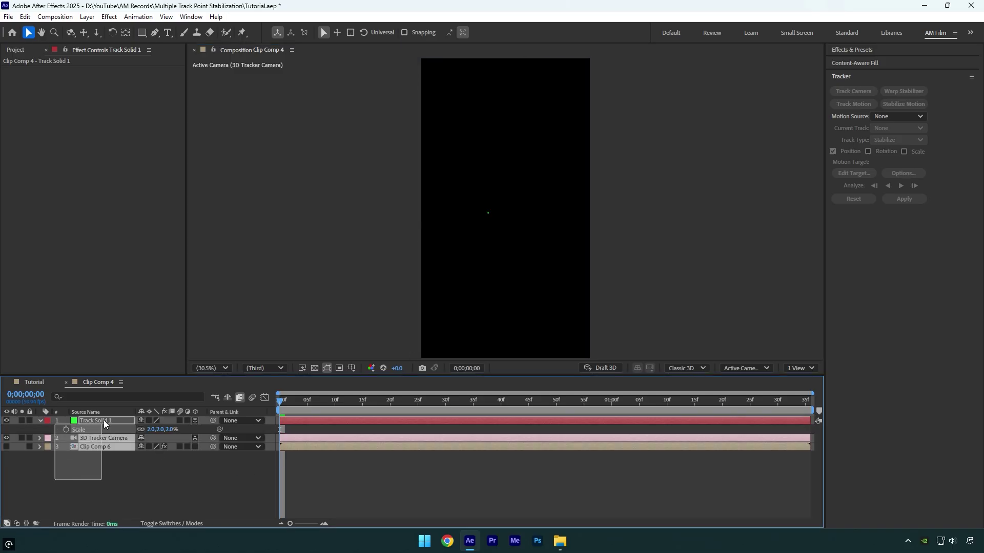
pyautogui.rightClick(105, 447)
pyautogui.click(142, 380)
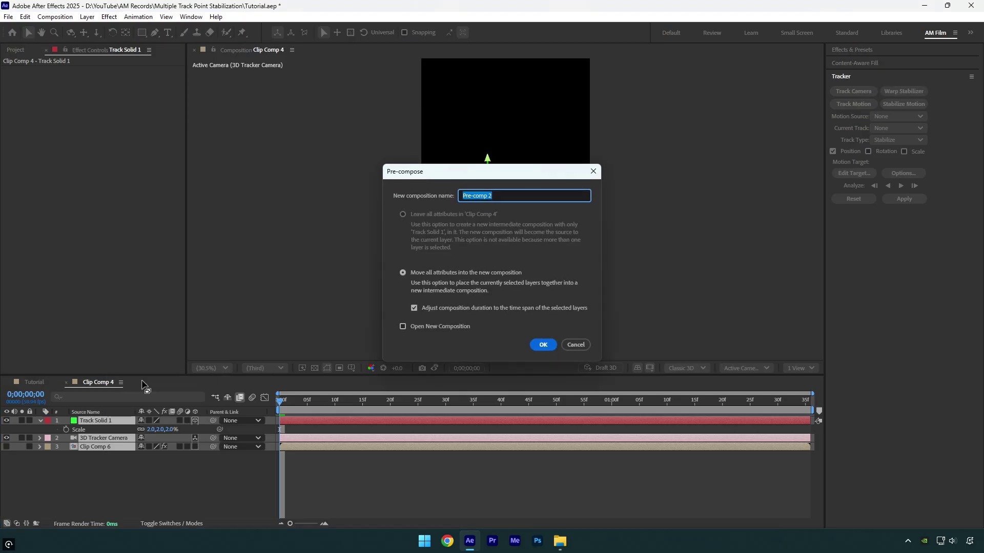
pyautogui.press('Return')
pyautogui.click(891, 104)
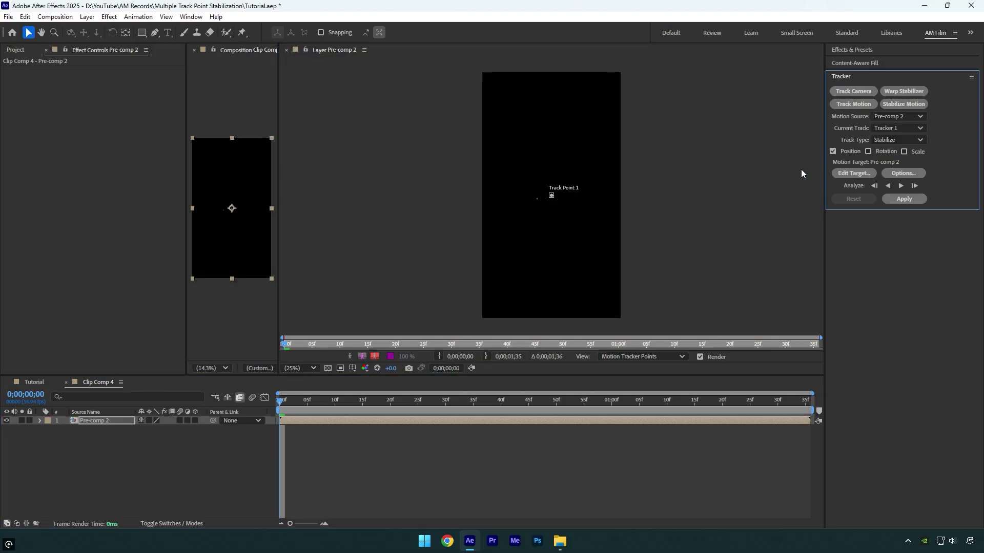
# Place Track Point 1 on the green solid and enable Adapt Feature On Every Frame.
pyautogui.scroll(5, 561, 210)
pyautogui.moveTo(564, 212); pyautogui.dragTo(454, 244)
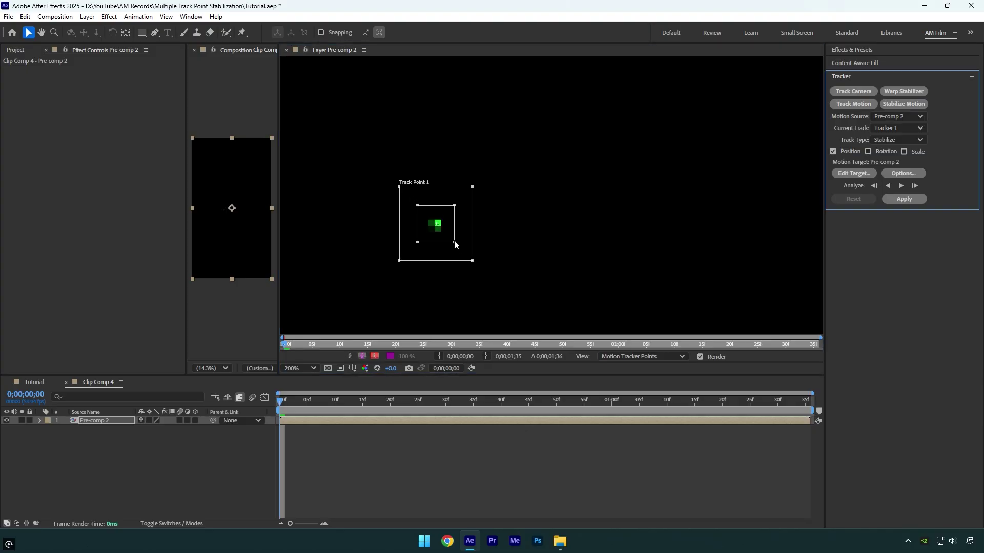
pyautogui.click(892, 173)
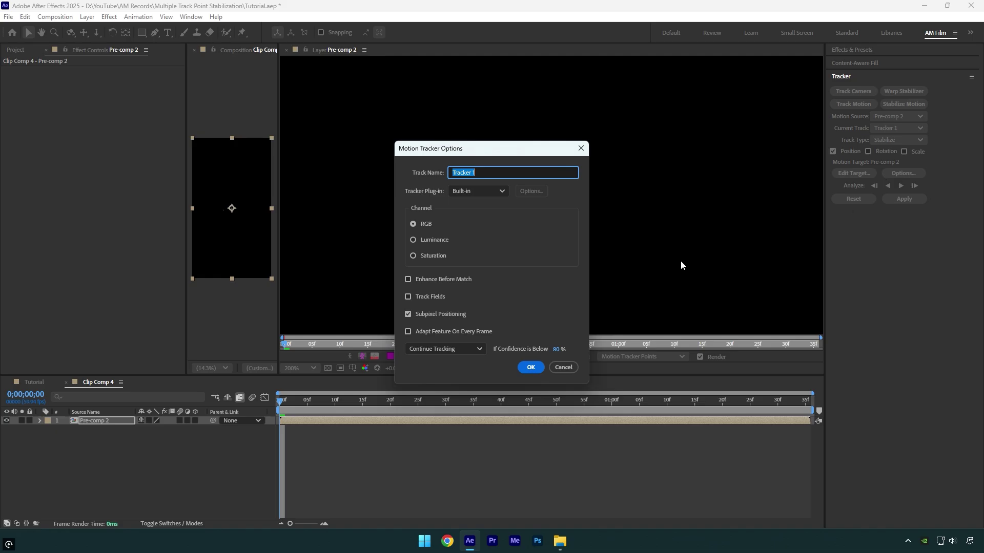
pyautogui.click(408, 332)
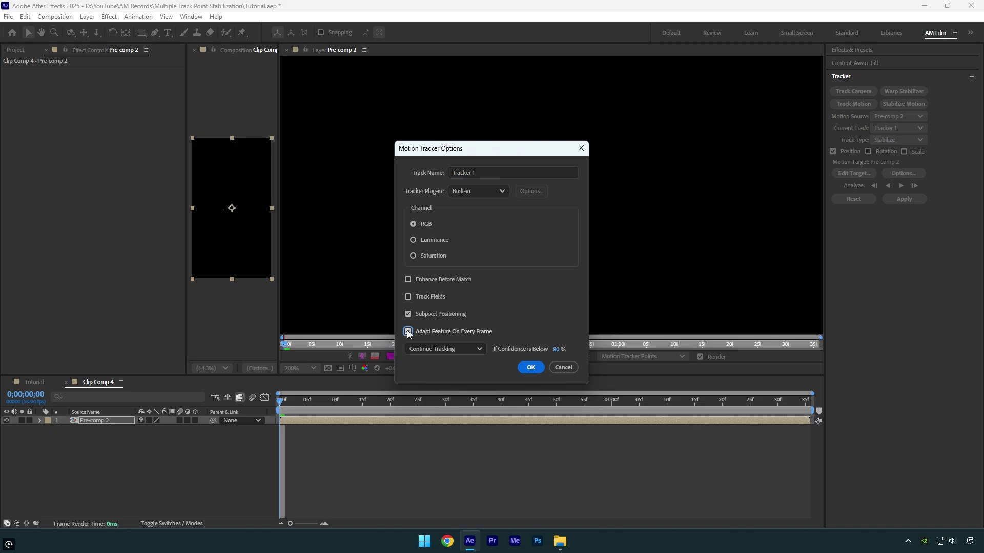
pyautogui.click(531, 368)
# Analyze the track forward and apply it to Pre-comp 2 in X and Y.
pyautogui.click(901, 186)
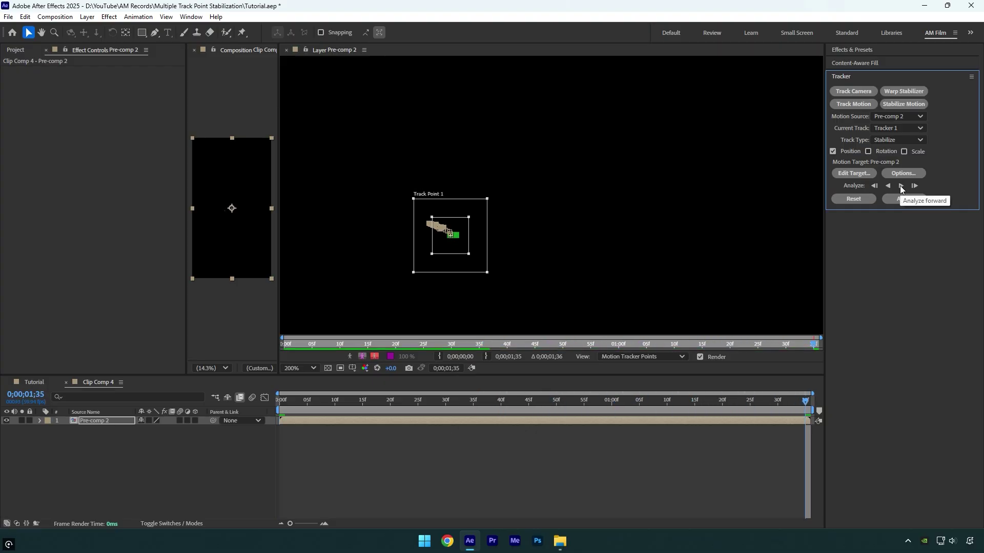
pyautogui.click(905, 199)
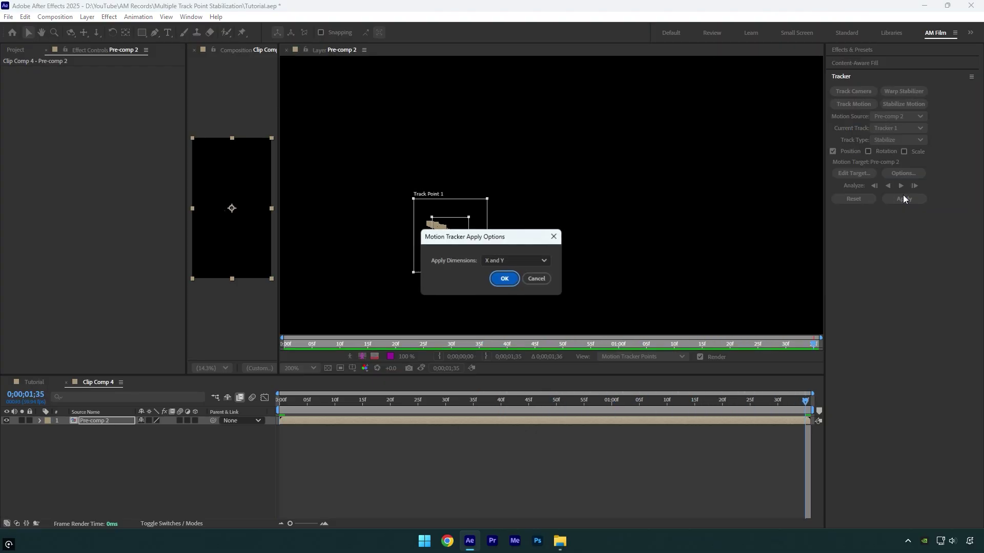
pyautogui.click(504, 280)
pyautogui.click(287, 50)
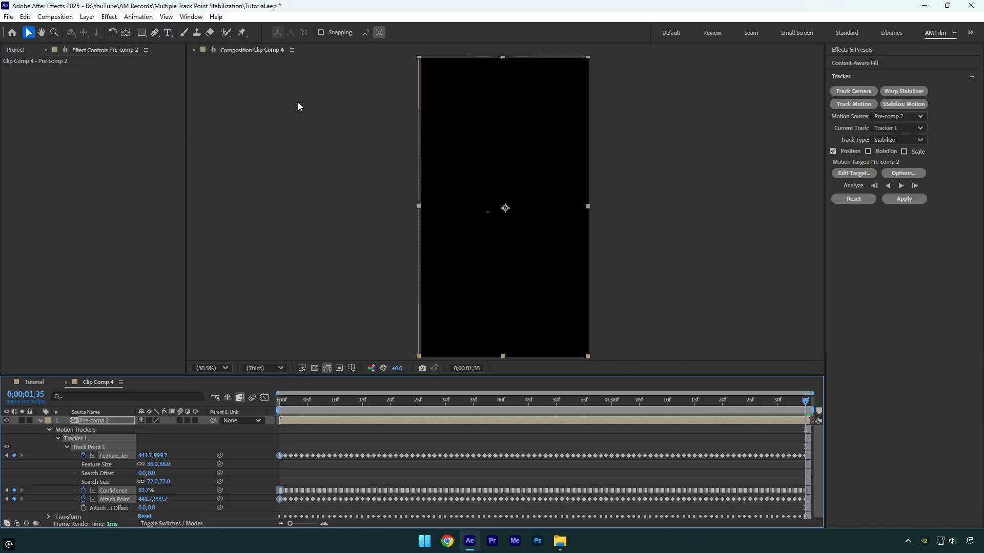
# Inside Pre-comp 2, show Clip Comp 6 and hide Track Solid 1, then preview Clip Comp 4.
pyautogui.doubleClick(98, 421)
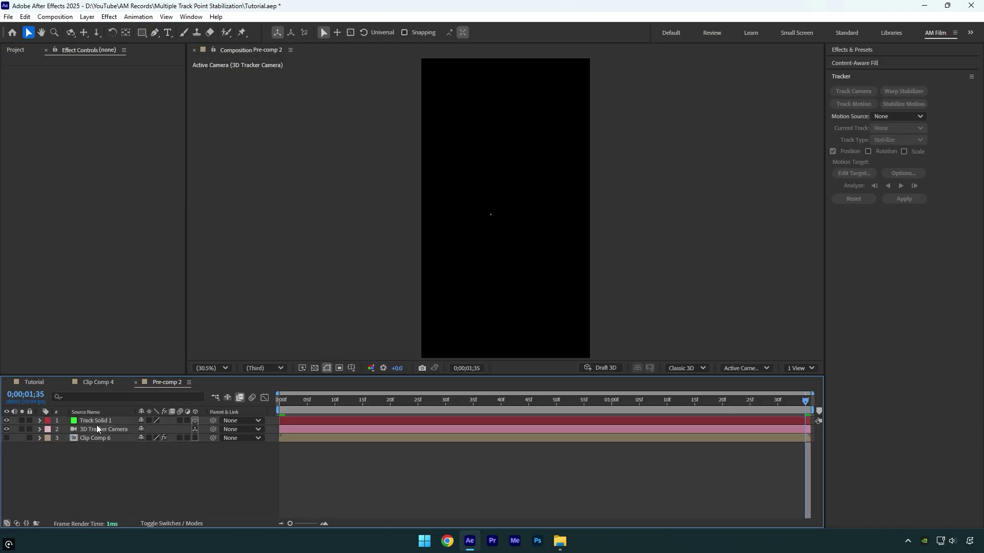
pyautogui.click(8, 438)
pyautogui.click(6, 421)
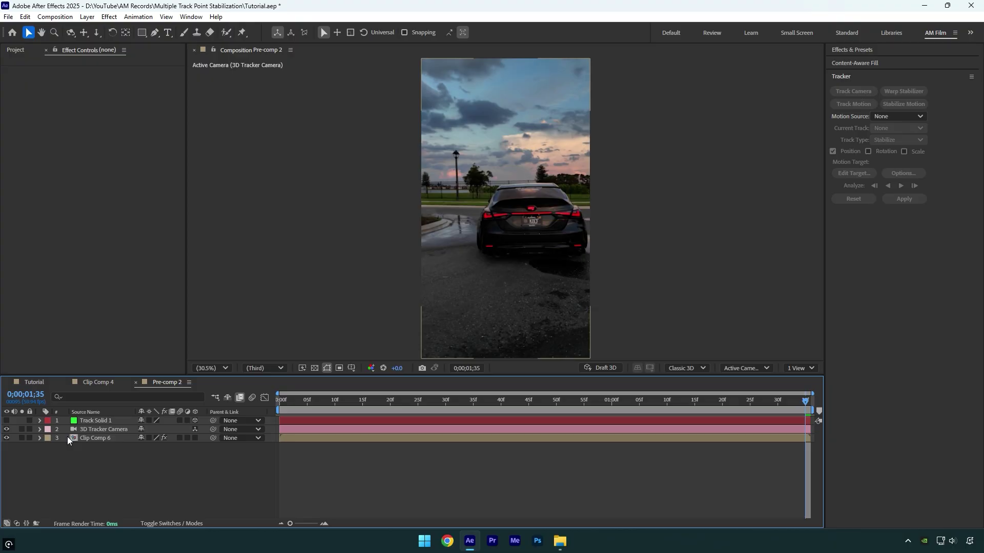
pyautogui.click(136, 382)
pyautogui.press('space')
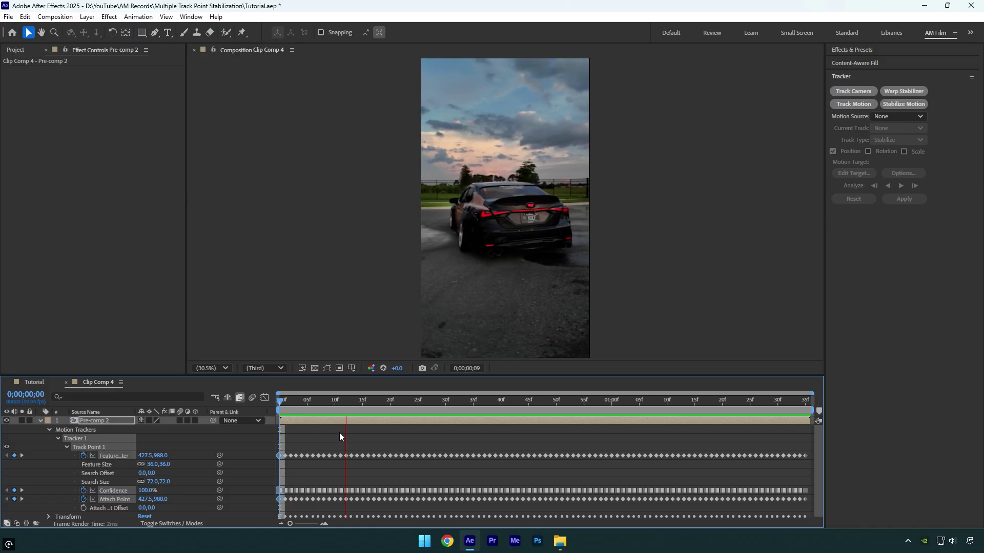
# At 0;00;00;18, scale Pre-comp 2 to 110% and overlay a grid on the composition.
pyautogui.moveTo(344, 403); pyautogui.dragTo(380, 401)
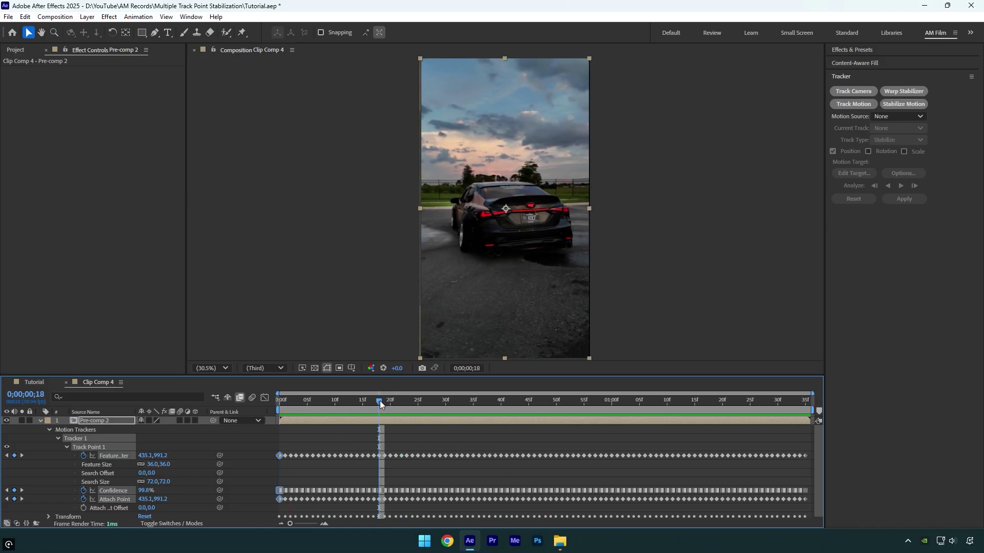
pyautogui.press('s')
pyautogui.click(151, 432)
pyautogui.write('110')
pyautogui.press('Return')
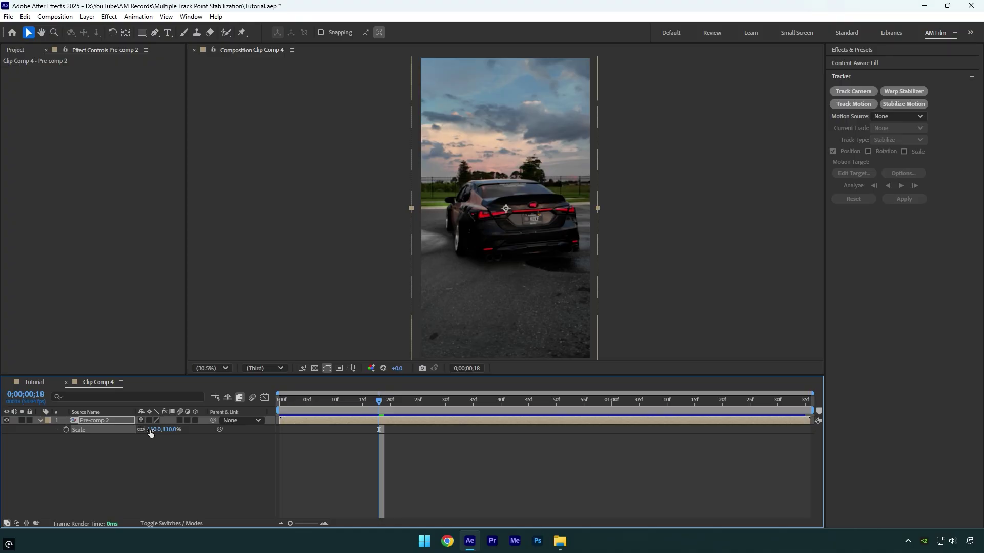
pyautogui.click(351, 369)
pyautogui.click(362, 406)
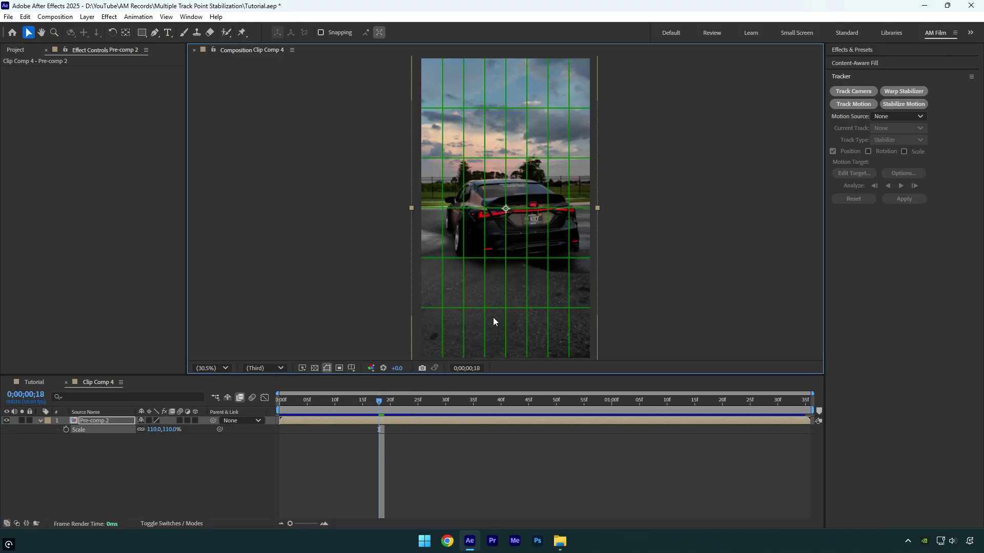